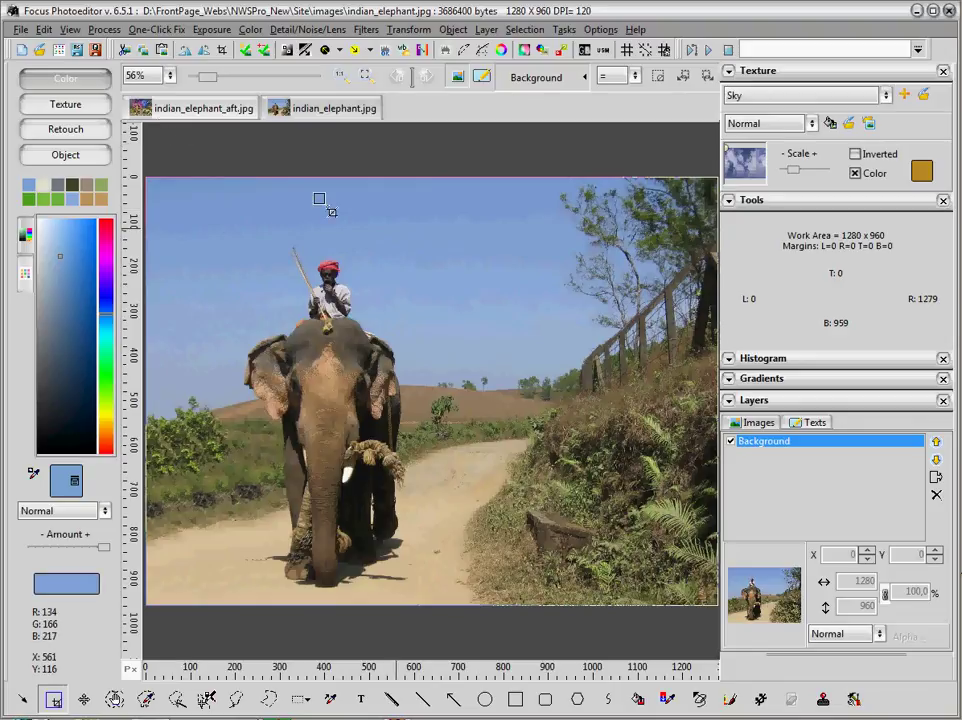
- View the finished nebula composite, then return to the original elephant photo
left_click(185, 115)
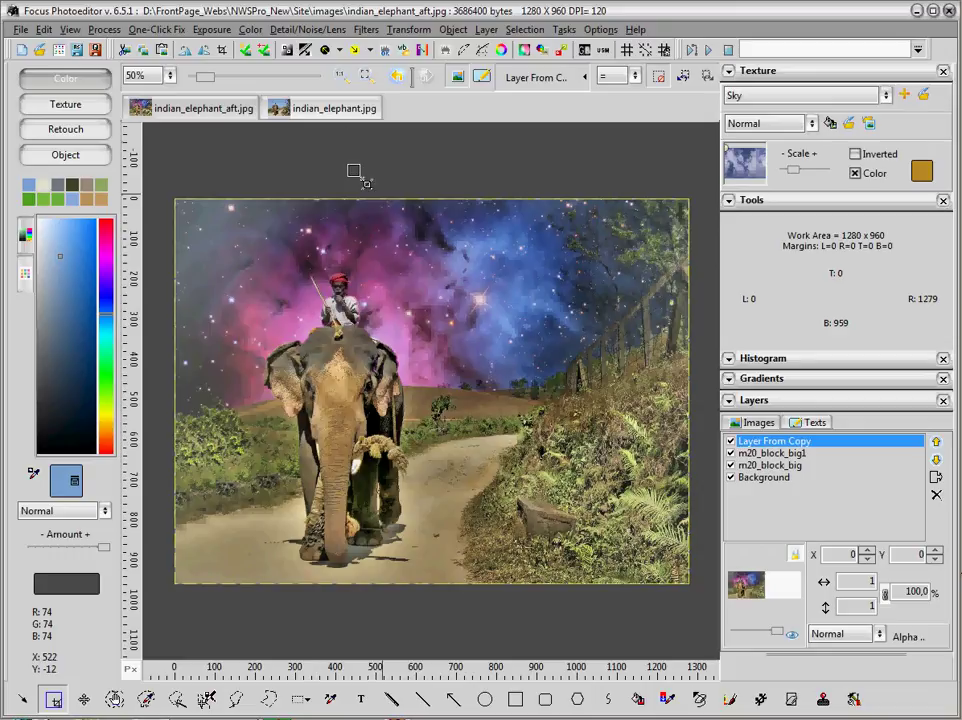
left_click(323, 112)
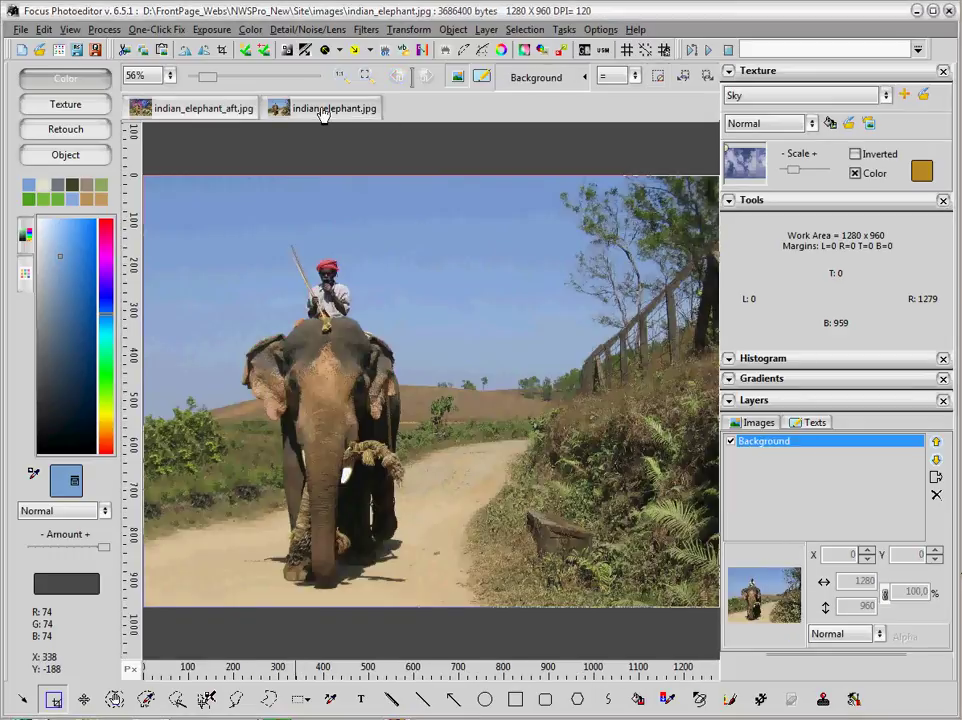
scroll(432, 187, "down", 1)
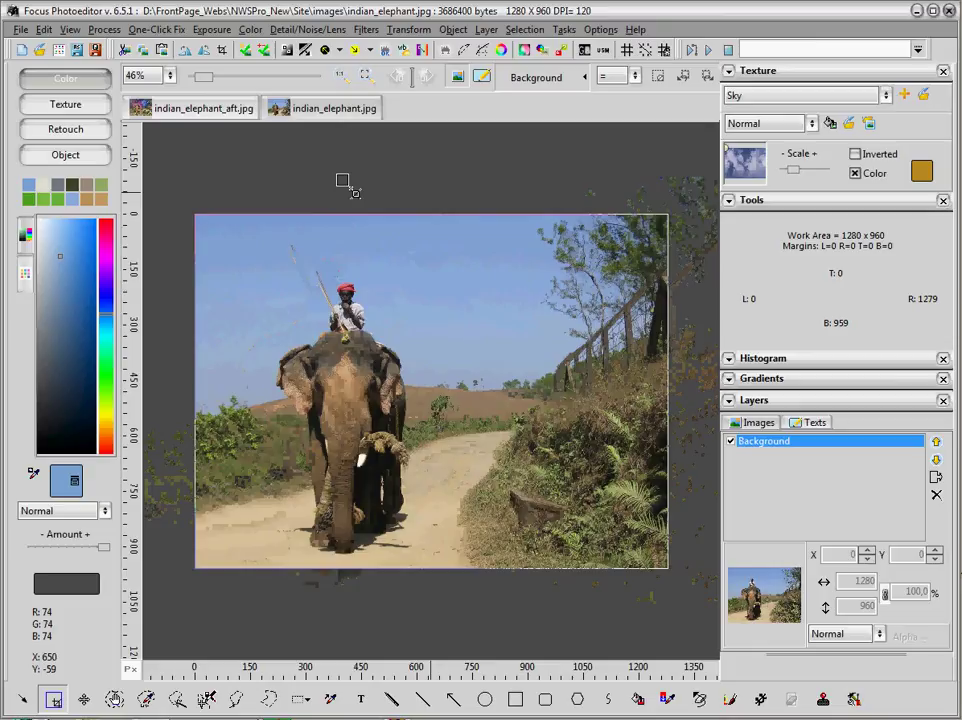
- Apply the Quick Fix Wizard's suggested correction with Fill Light raised to brighten shadows
left_click(263, 50)
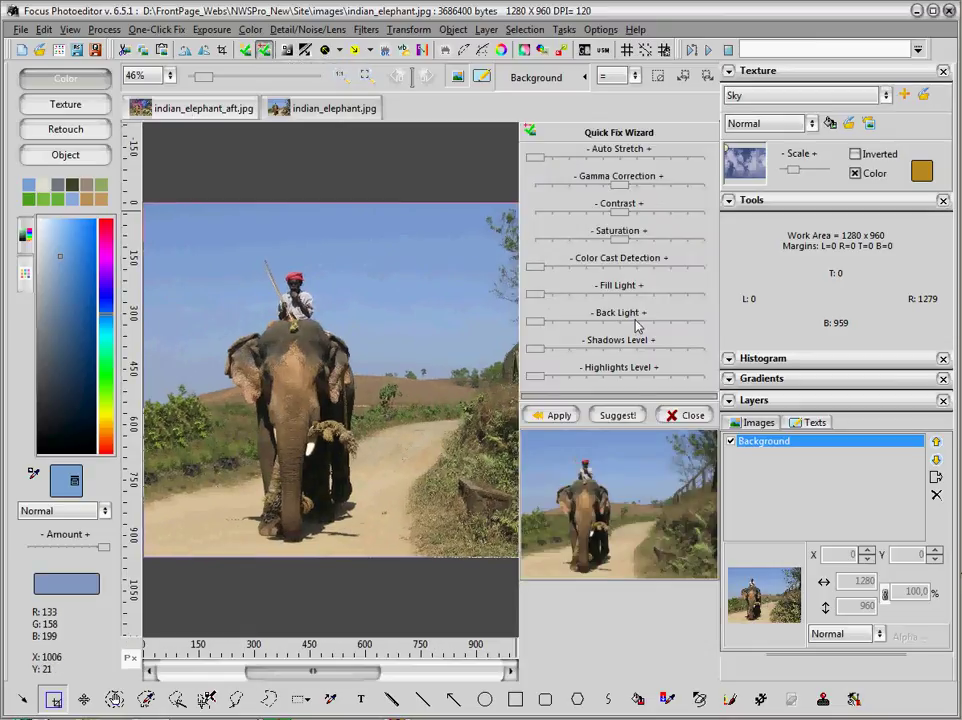
left_click(619, 417)
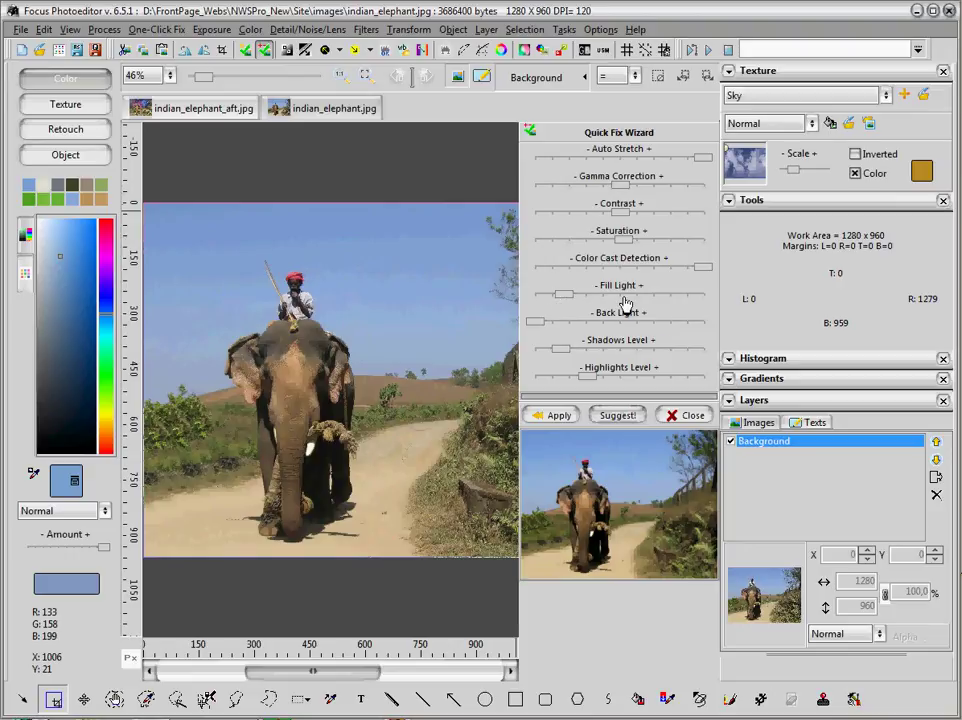
left_click_drag(625, 302, 659, 300)
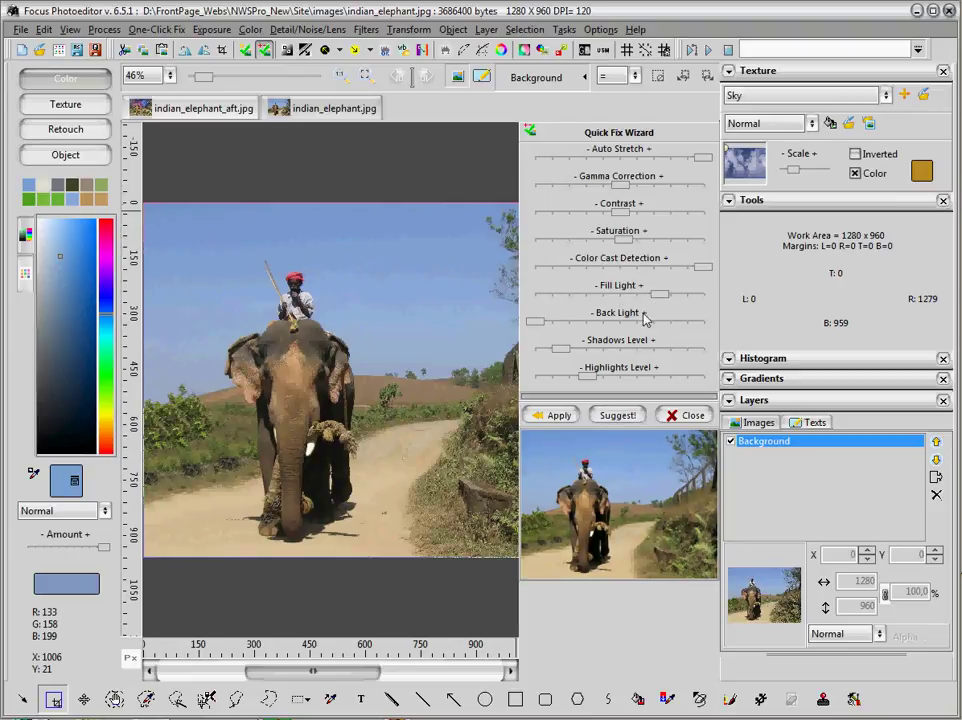
left_click(557, 416)
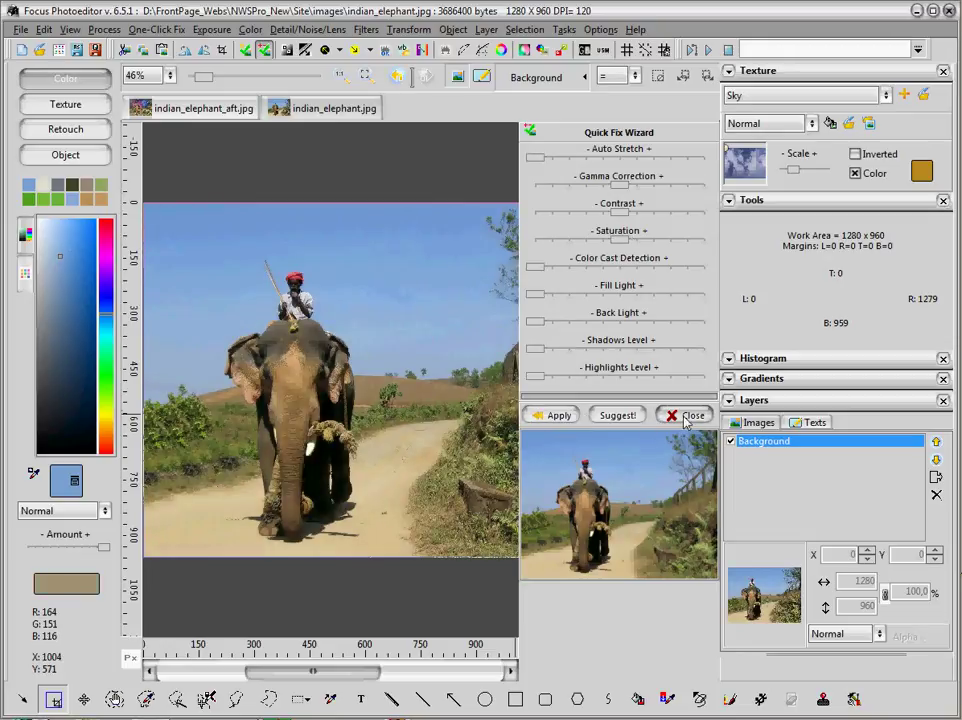
left_click(686, 421)
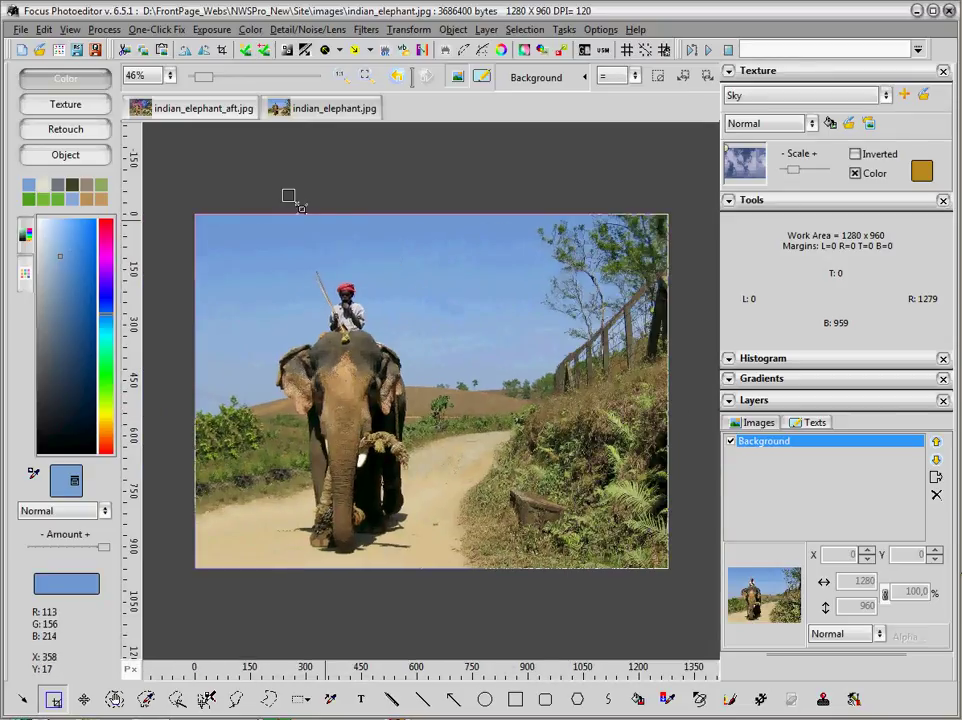
- Compare the quick fix with undo and redo, then apply a Strong Smart Flash
left_click(397, 79)
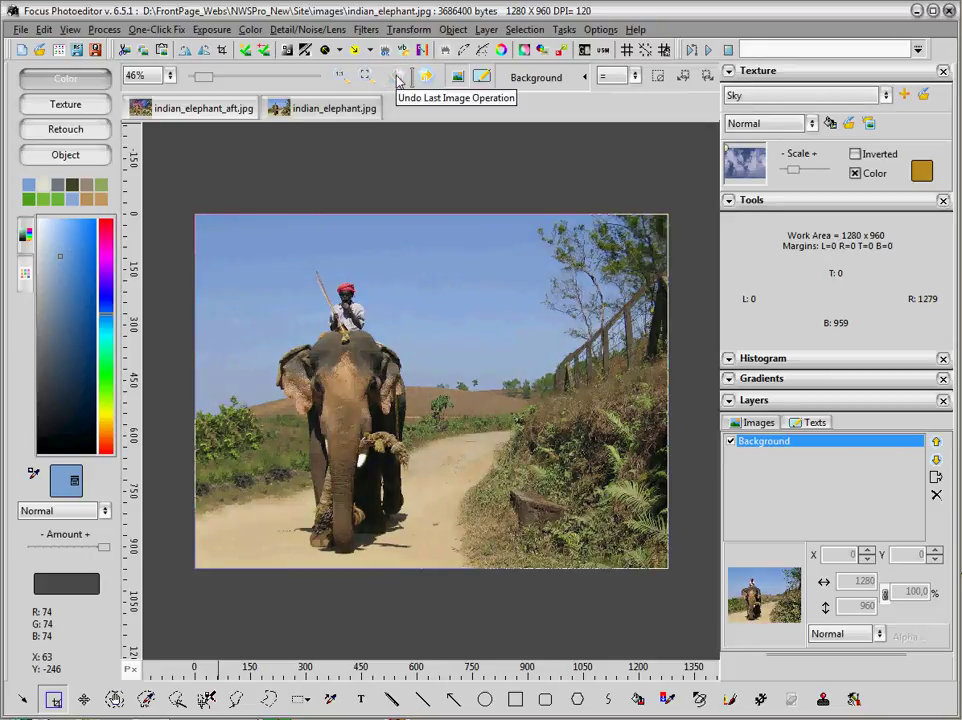
left_click(425, 78)
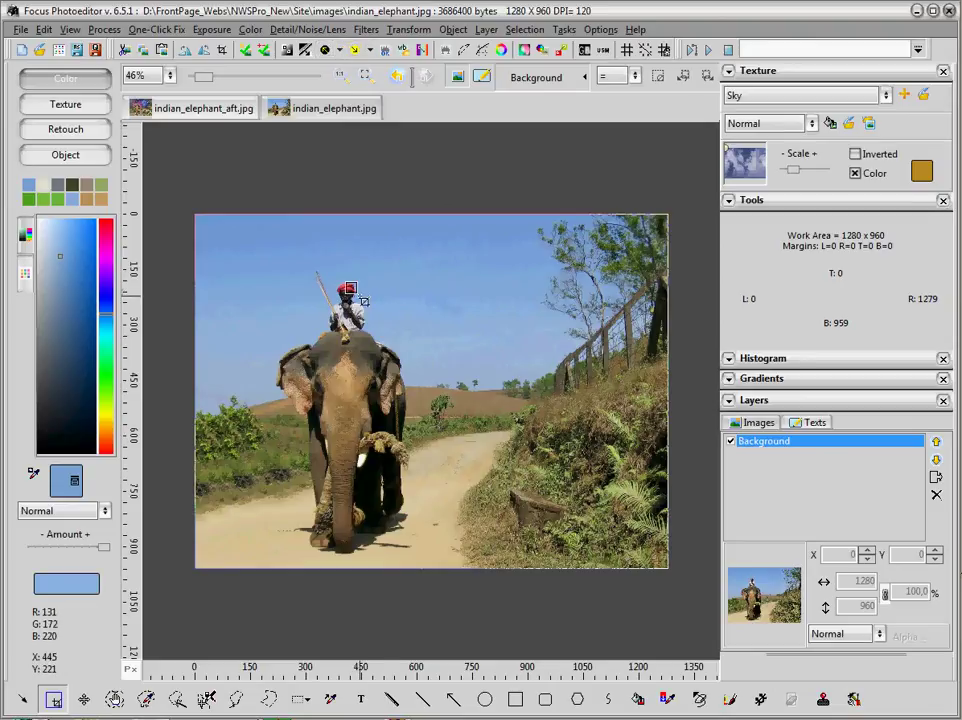
left_click(340, 52)
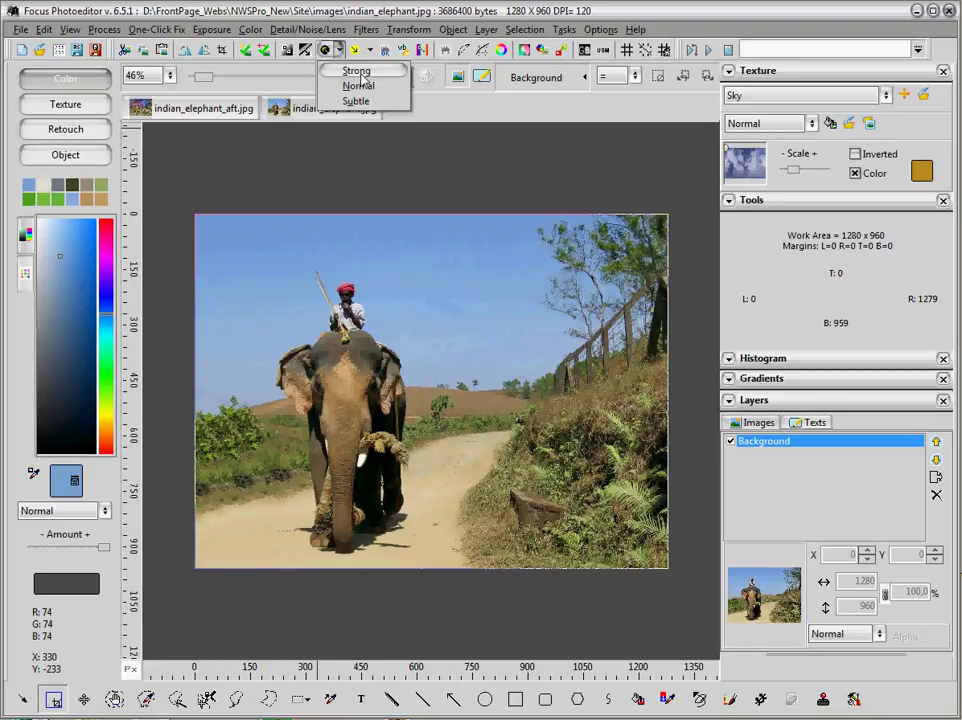
left_click(362, 75)
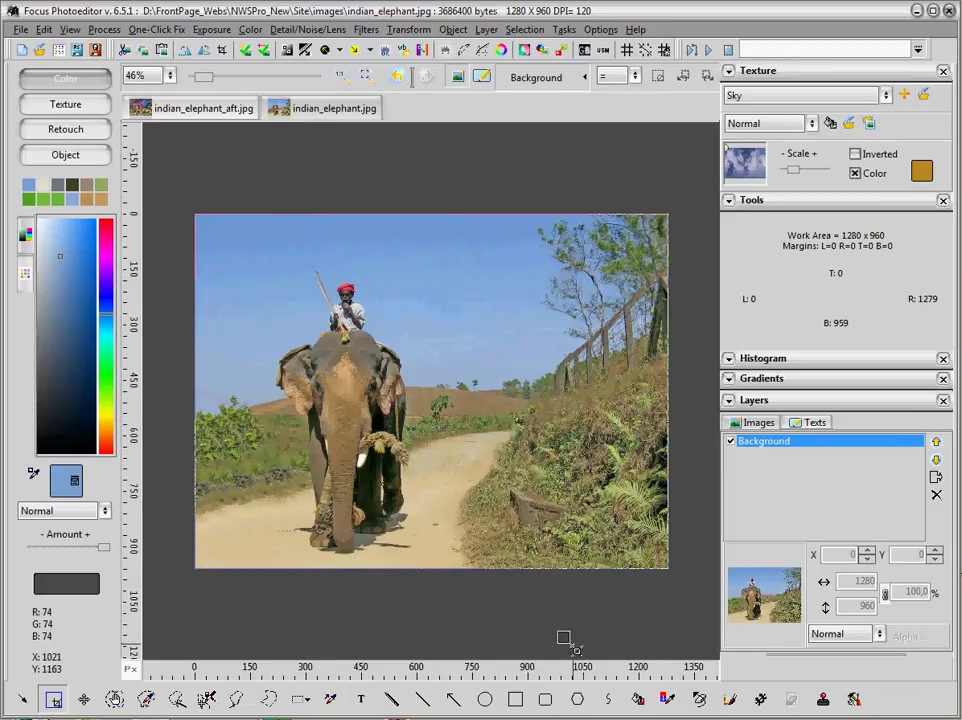
- Select the History brush tool from the bottom toolbar
left_click(699, 702)
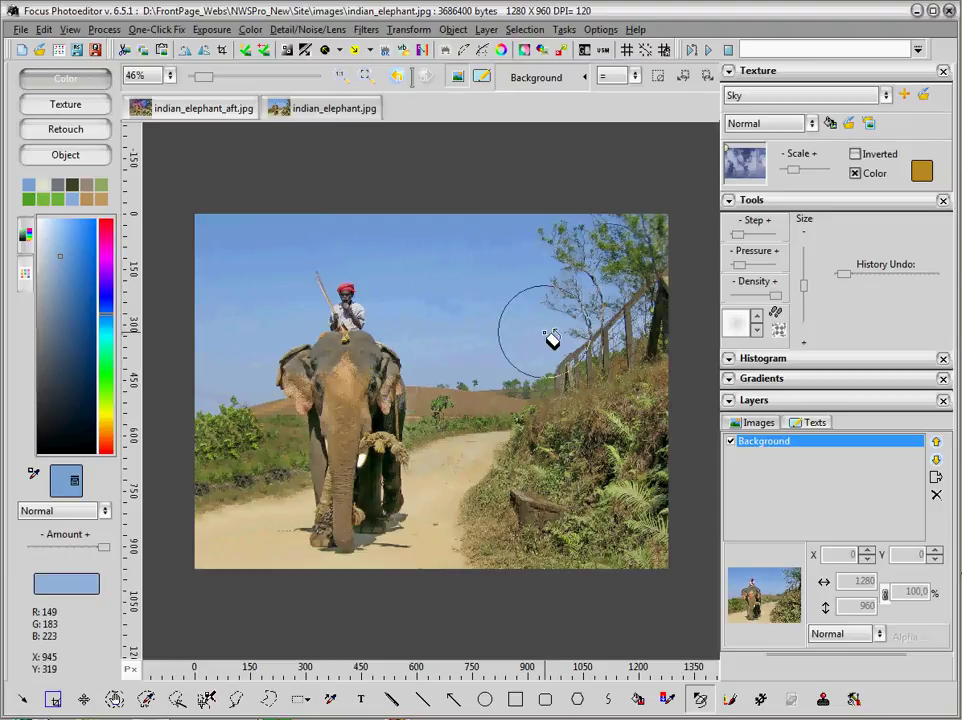
- Apply Auto Adaptive Exposure using Zone Size 28 and Bright Amplify 2
left_click(307, 52)
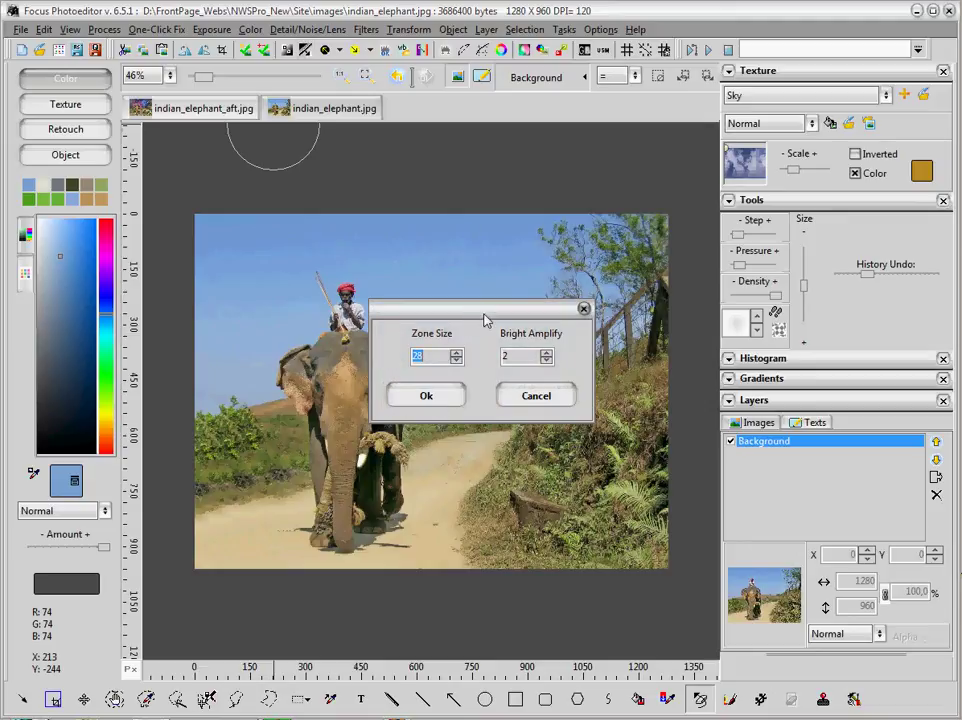
left_click_drag(498, 305, 560, 263)
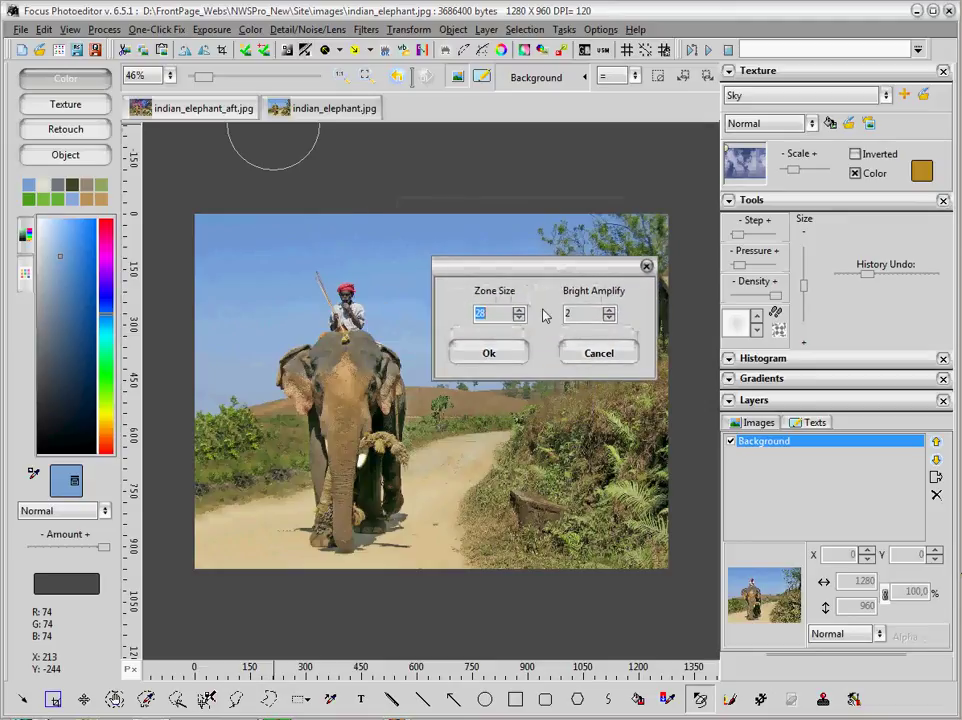
left_click(489, 353)
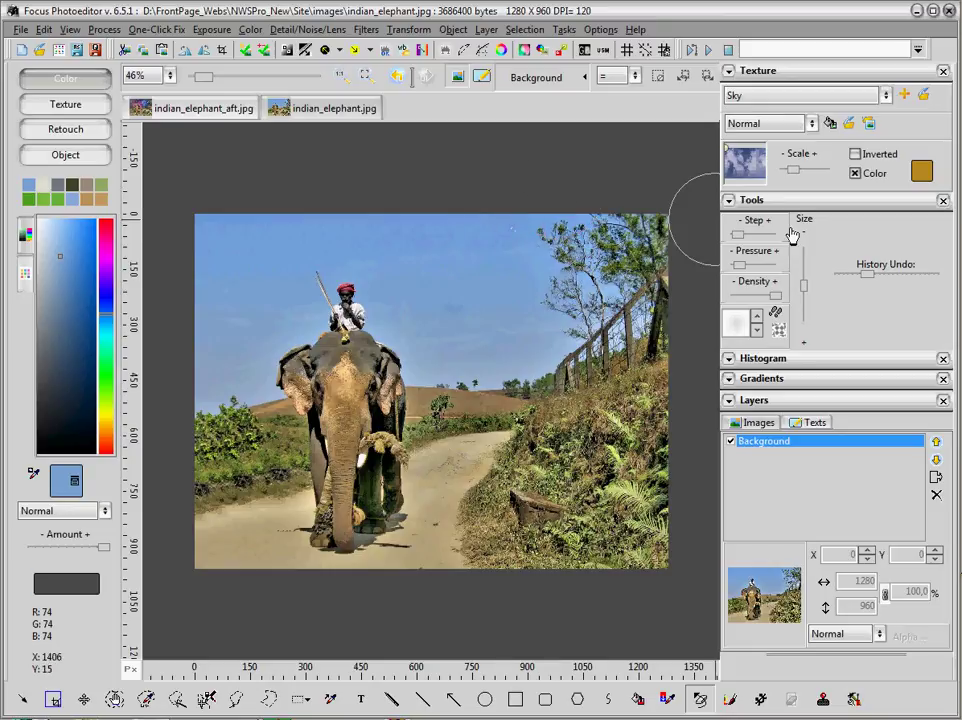
- Set the History brush size to 39 with the Tools panel Size slider
left_click_drag(804, 285, 804, 261)
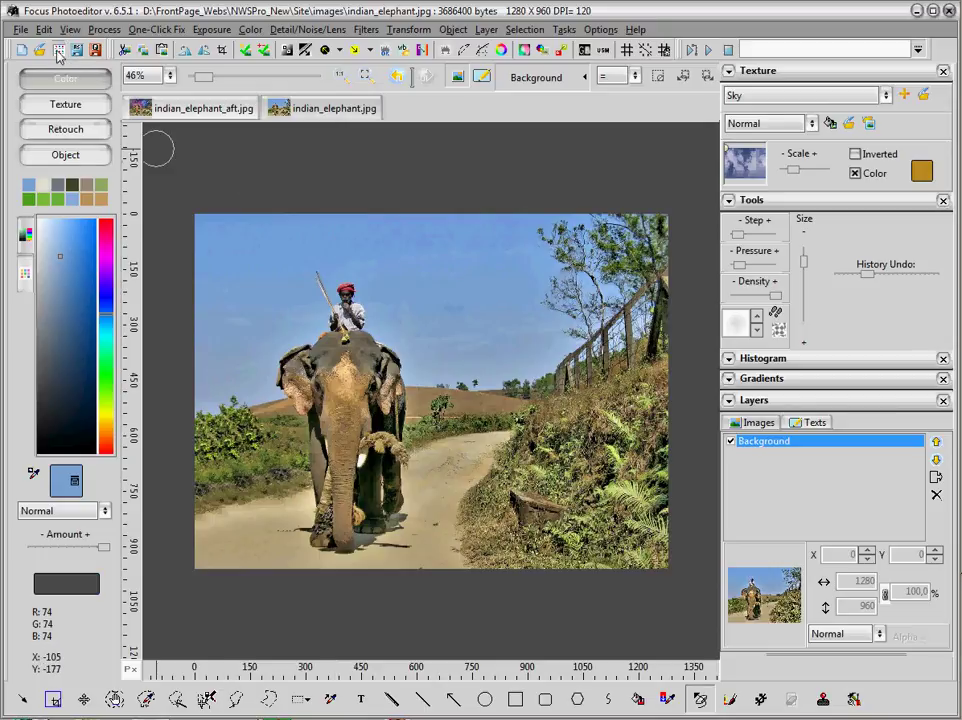
- Look through the stored object and retouch panels, then return to the colour options
left_click(57, 156)
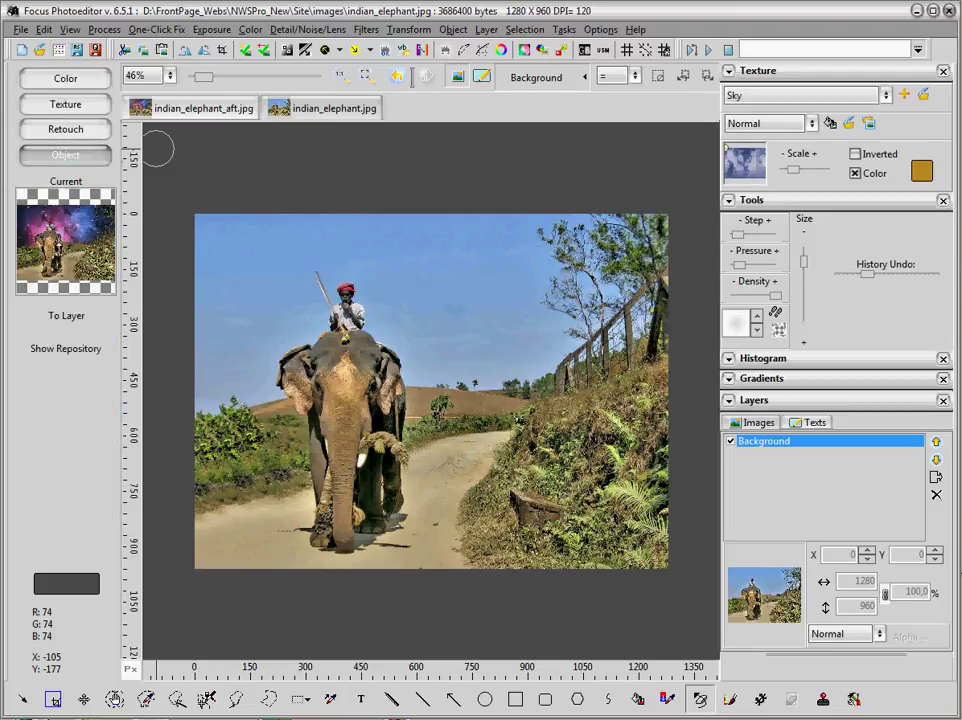
left_click(66, 130)
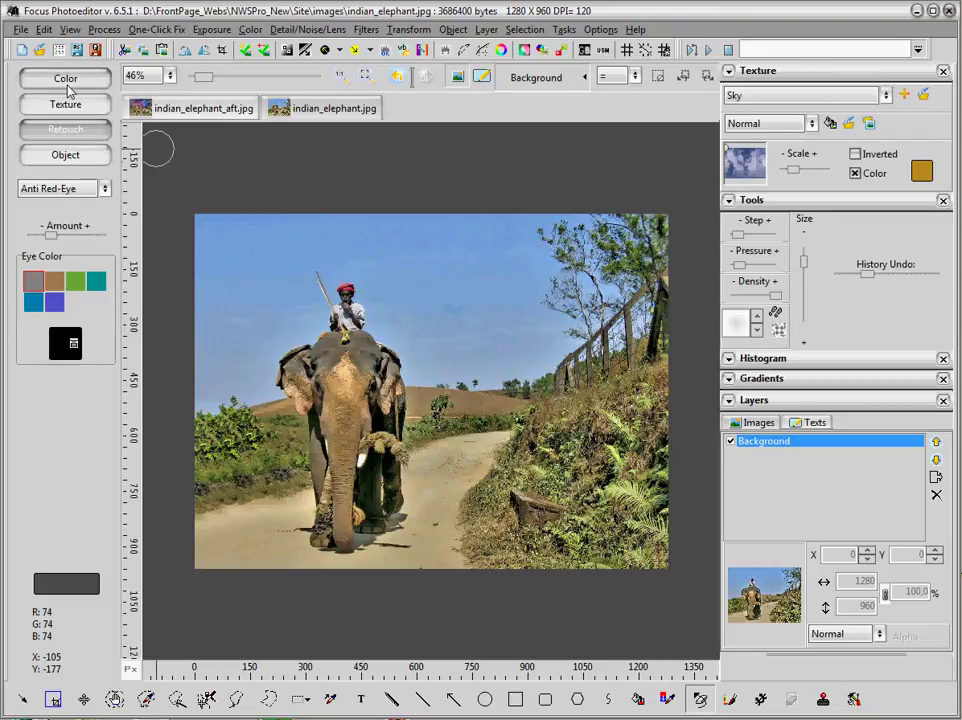
left_click(68, 80)
- Open m20_block_big.jpg from H:\Media\Light Effects - Stars via Browse Pictures
left_click(58, 51)
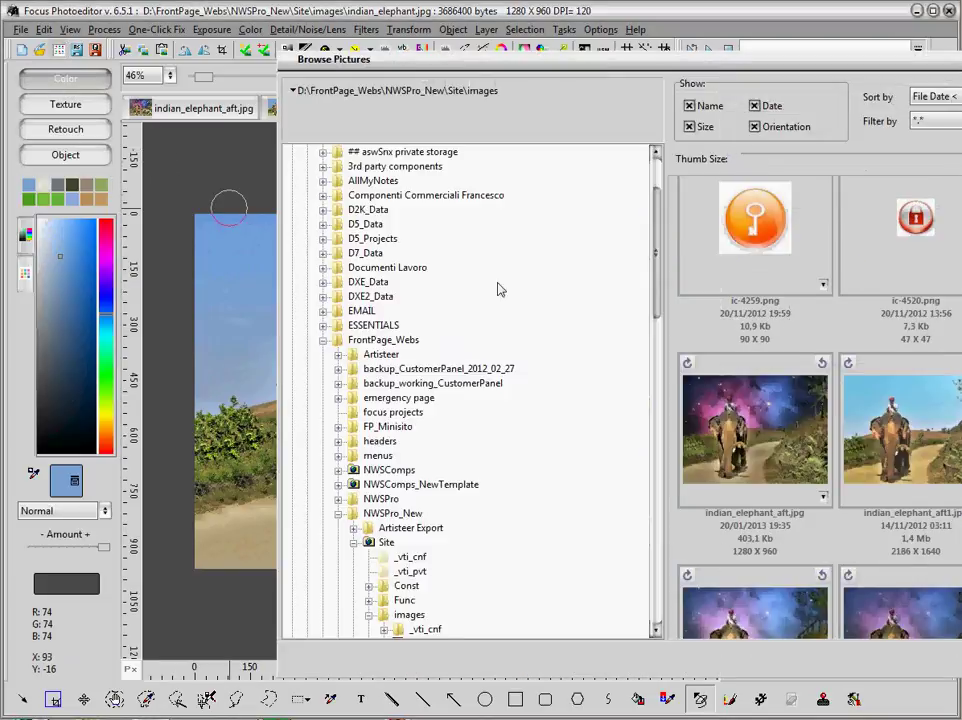
scroll(490, 222, "down", 20)
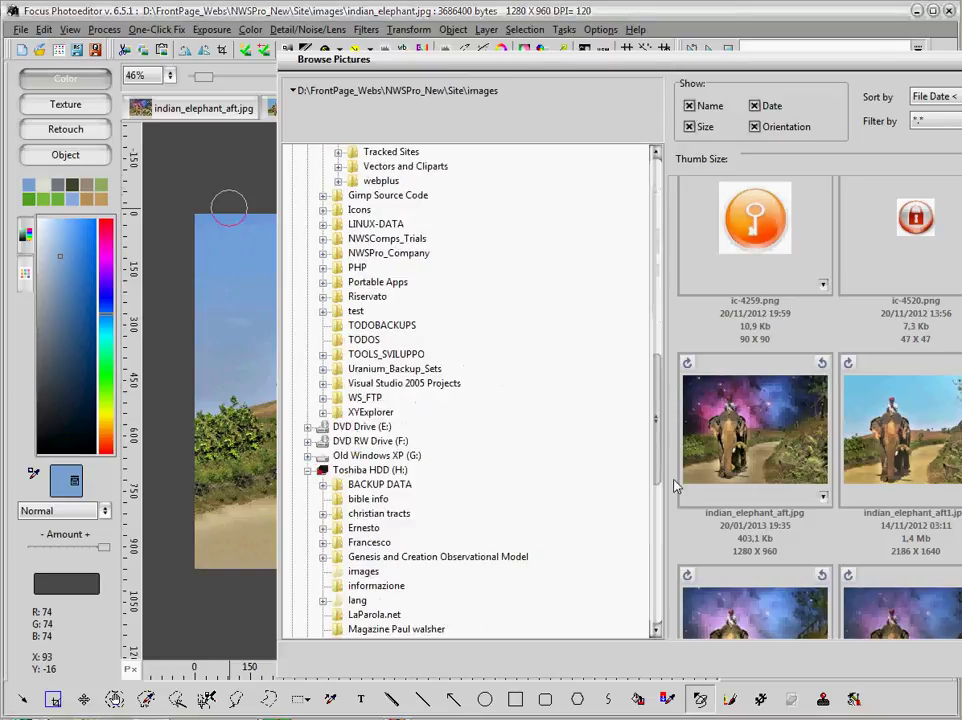
scroll(329, 284, "down", 3)
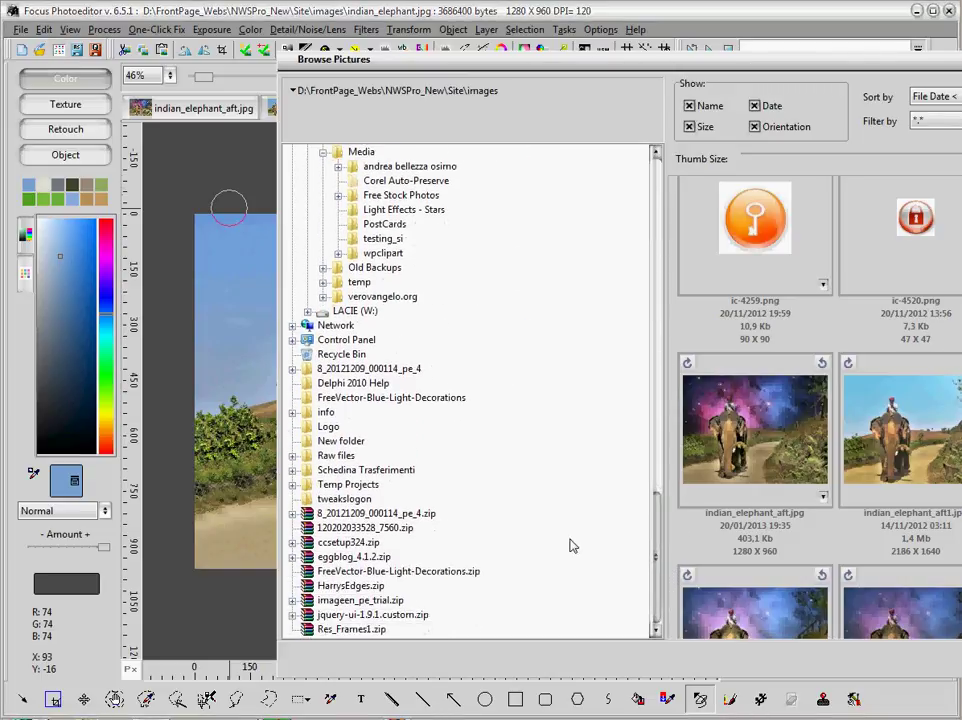
left_click_drag(651, 505, 651, 414)
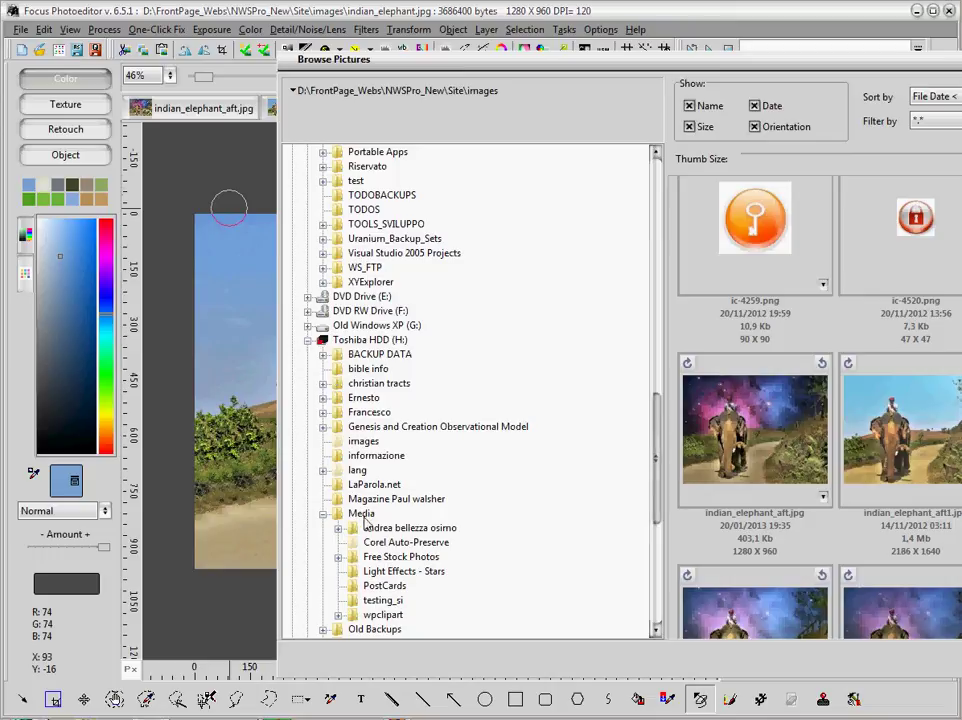
left_click(361, 514)
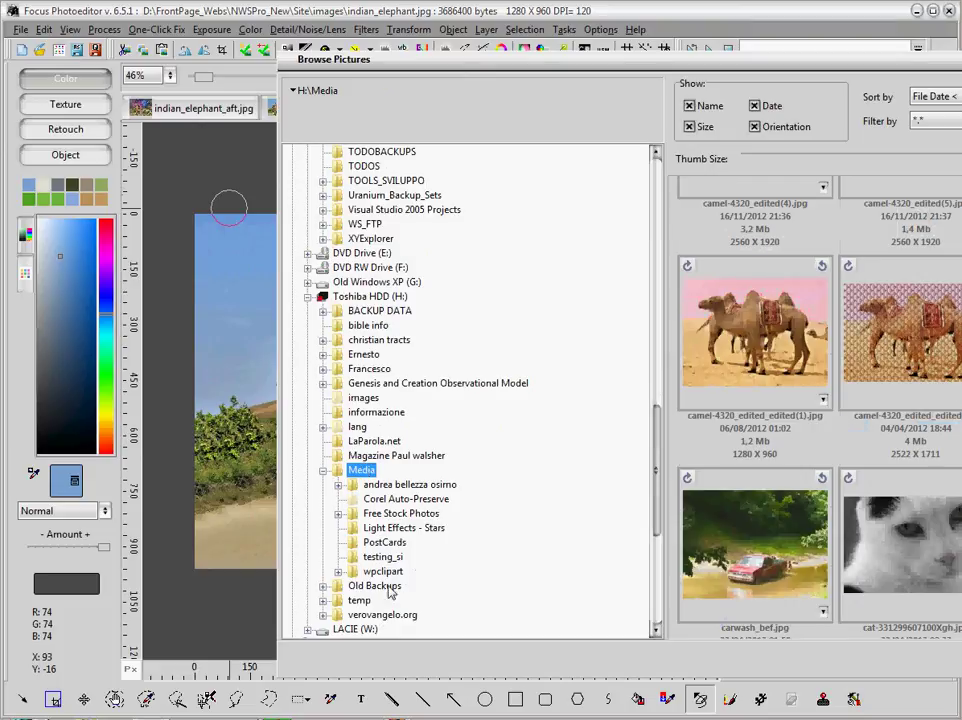
left_click(404, 527)
left_click(883, 346)
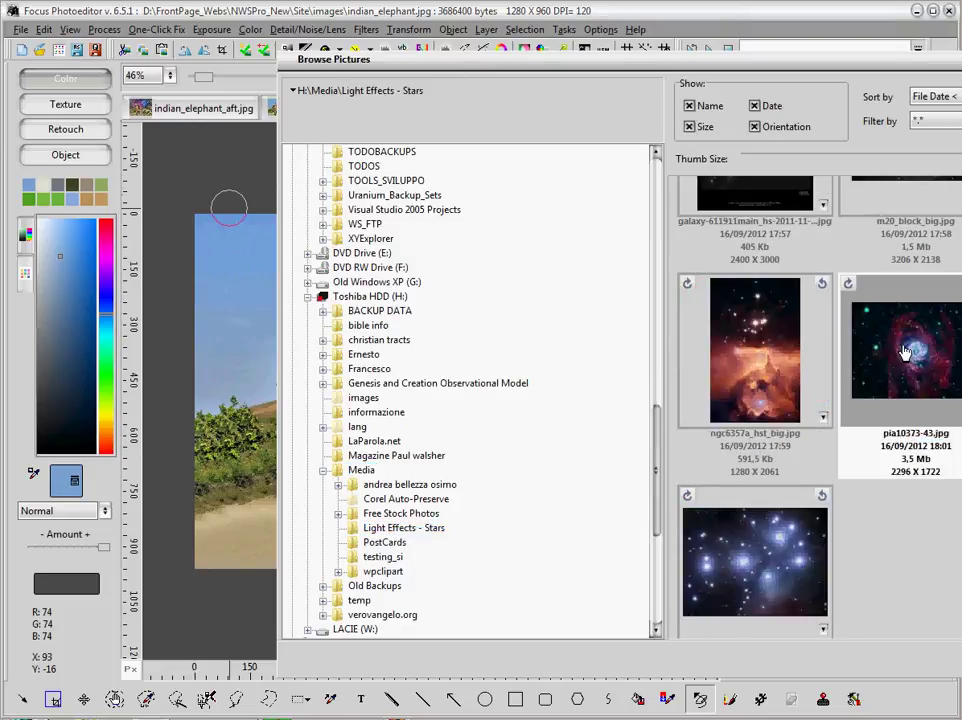
scroll(895, 355, "up", 2)
left_click(906, 360)
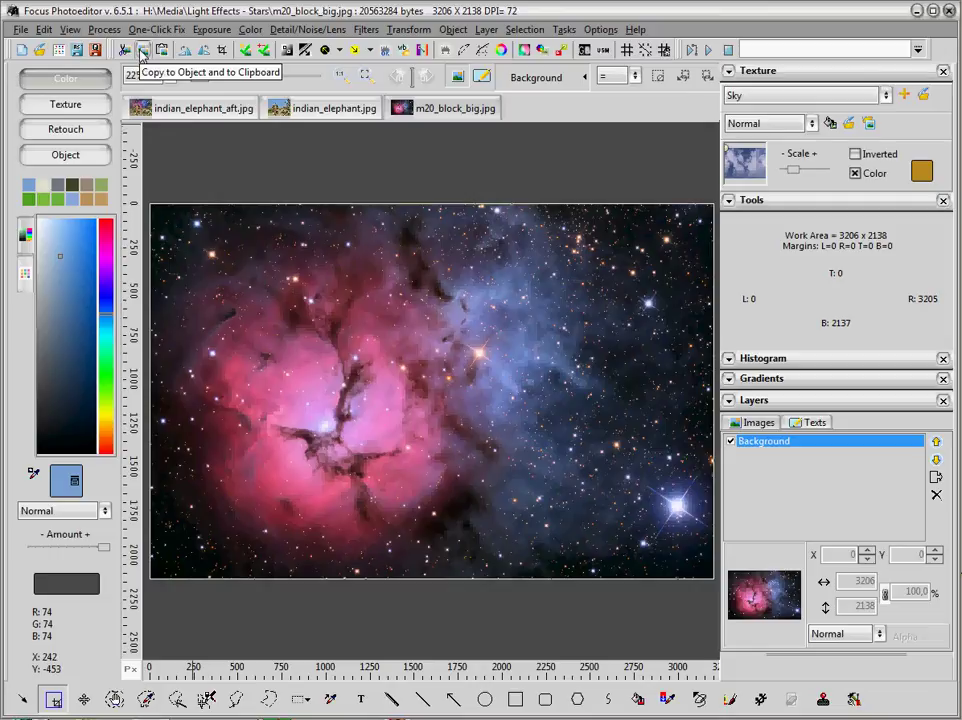
- Copy the whole nebula image and paste it into indian_elephant.jpg as 'Layer From Copy'
left_click(141, 52)
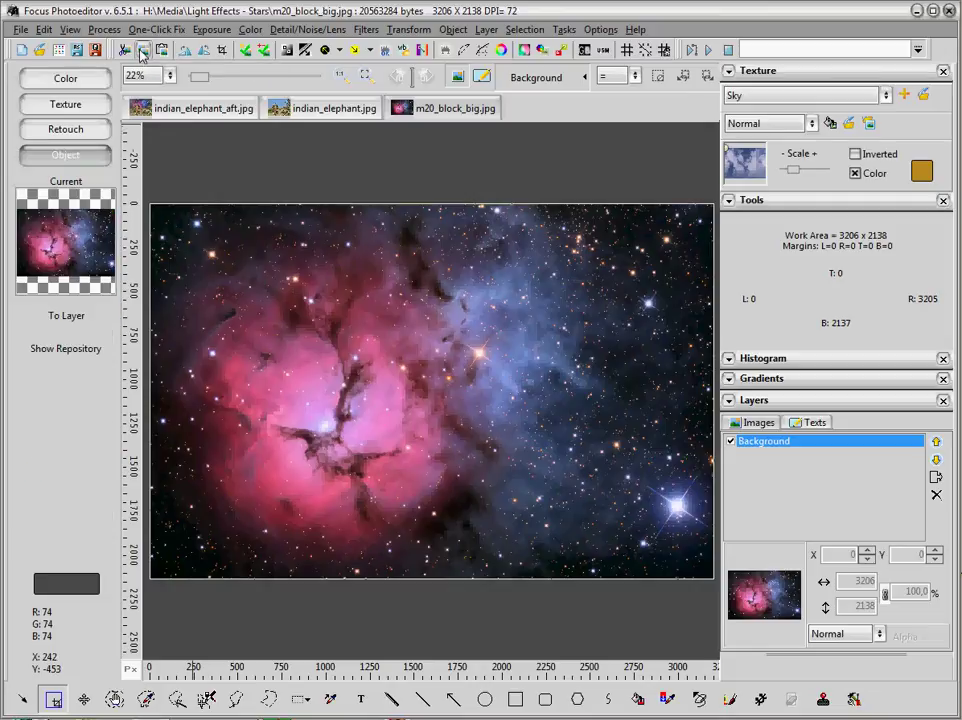
left_click(303, 112)
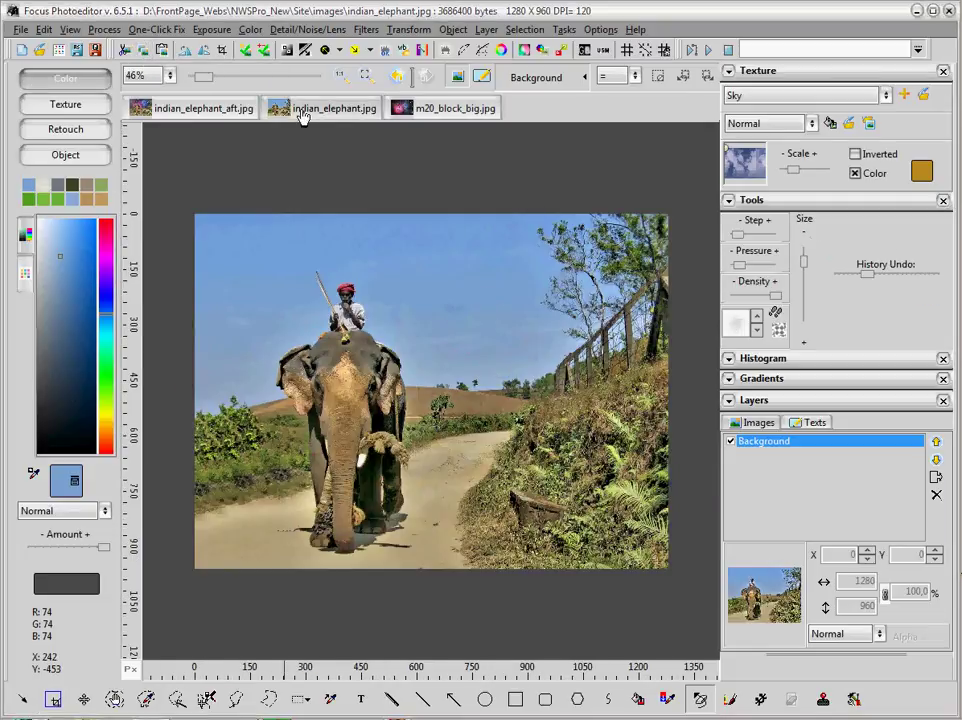
left_click(162, 50)
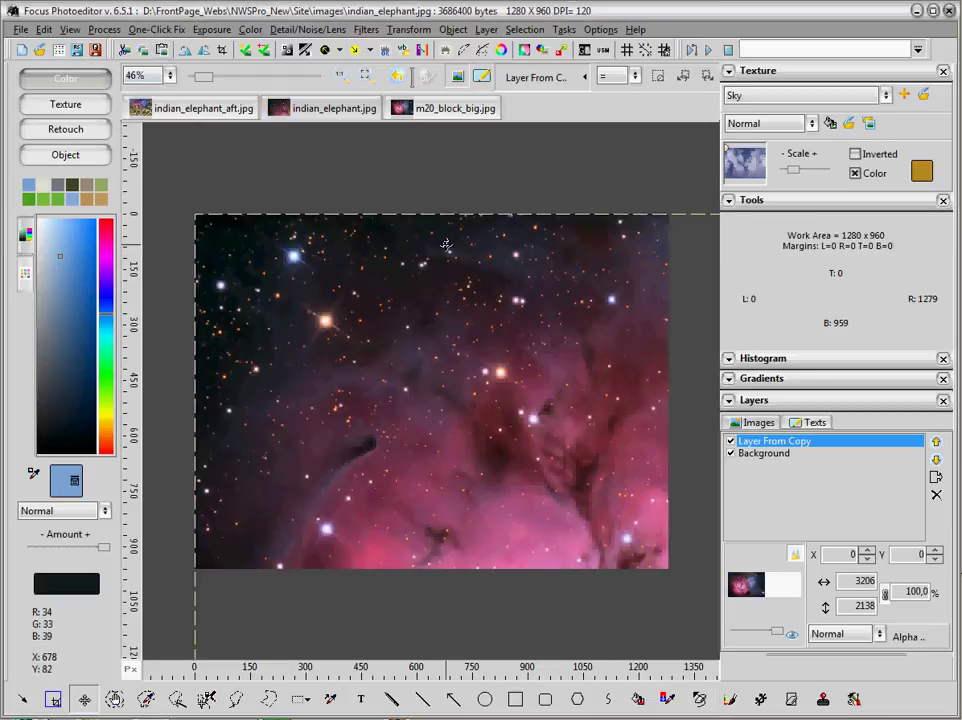
scroll(446, 244, "down", 2)
scroll(446, 244, "down", 2)
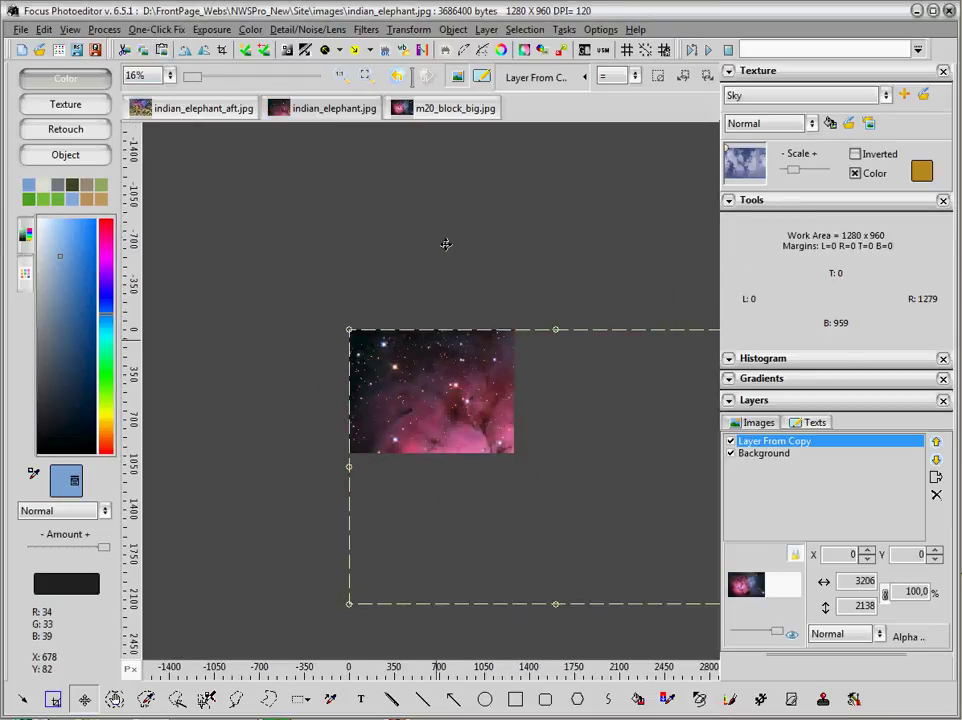
scroll(446, 244, "down", 3)
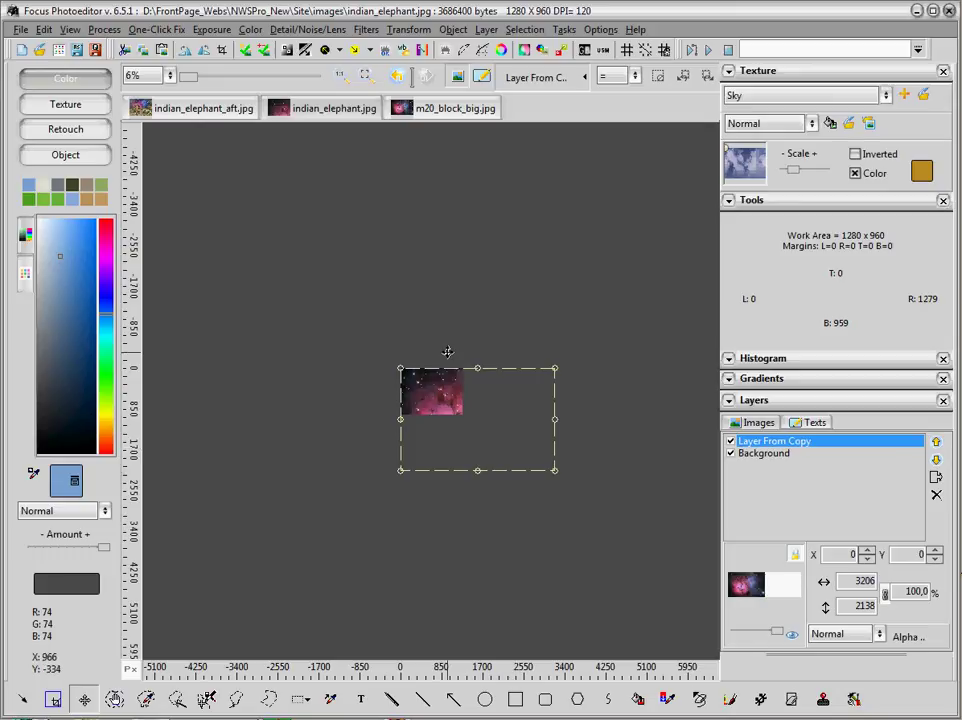
scroll(447, 351, "up", 3)
scroll(447, 351, "down", 3)
scroll(335, 268, "up", 2)
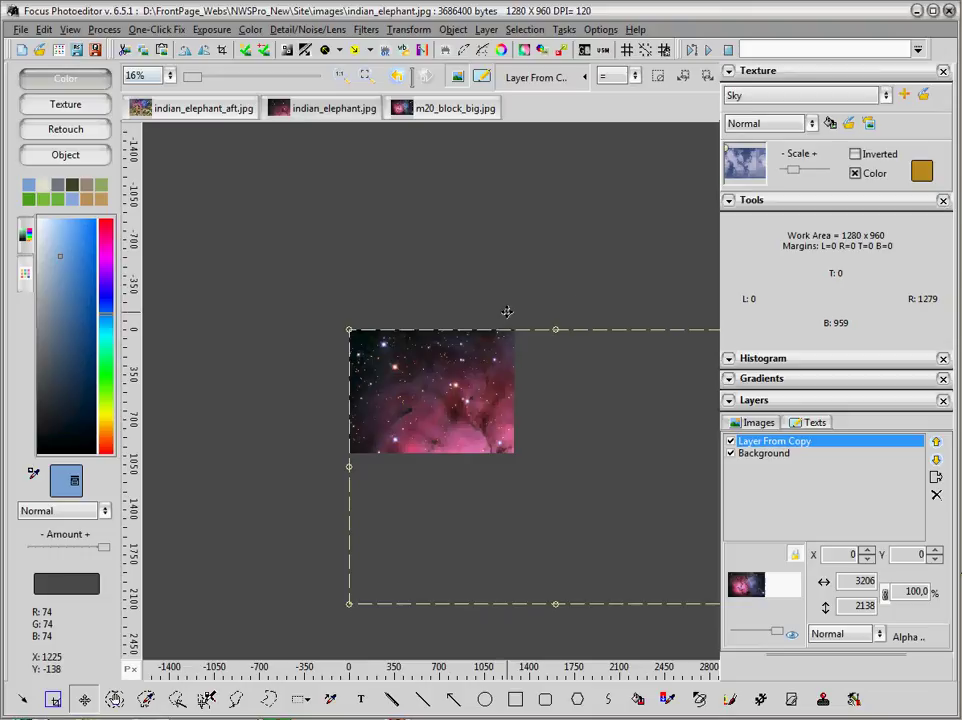
scroll(582, 289, "down", 2)
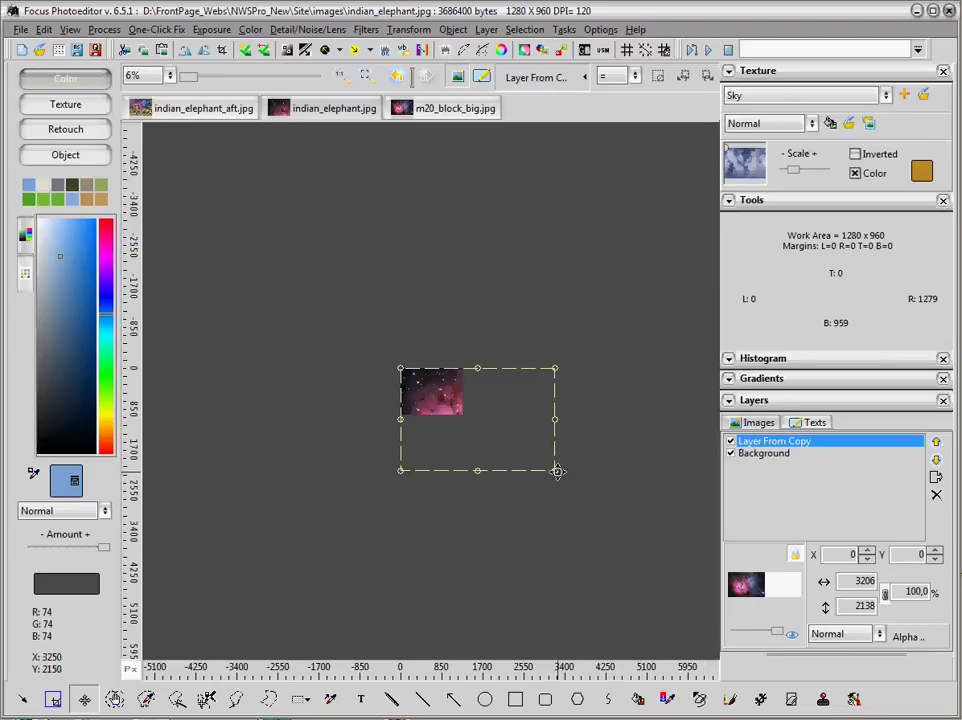
- Resize the nebula layer to 1306 × 871 with its corner handle and apply
left_click_drag(557, 471, 463, 410)
scroll(232, 344, "up", 4)
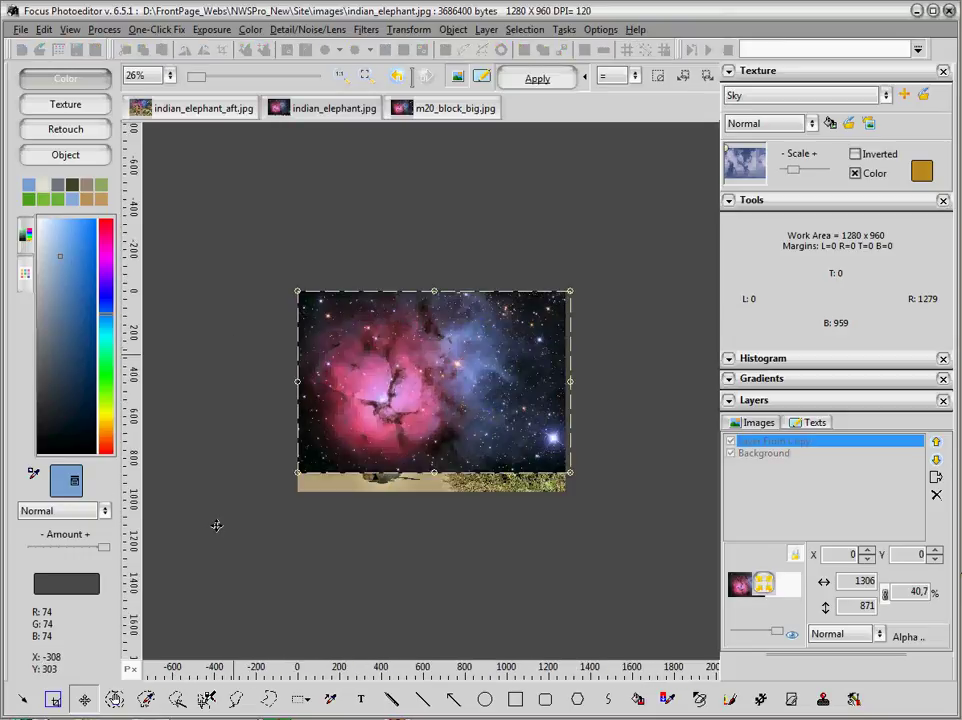
left_click(85, 703)
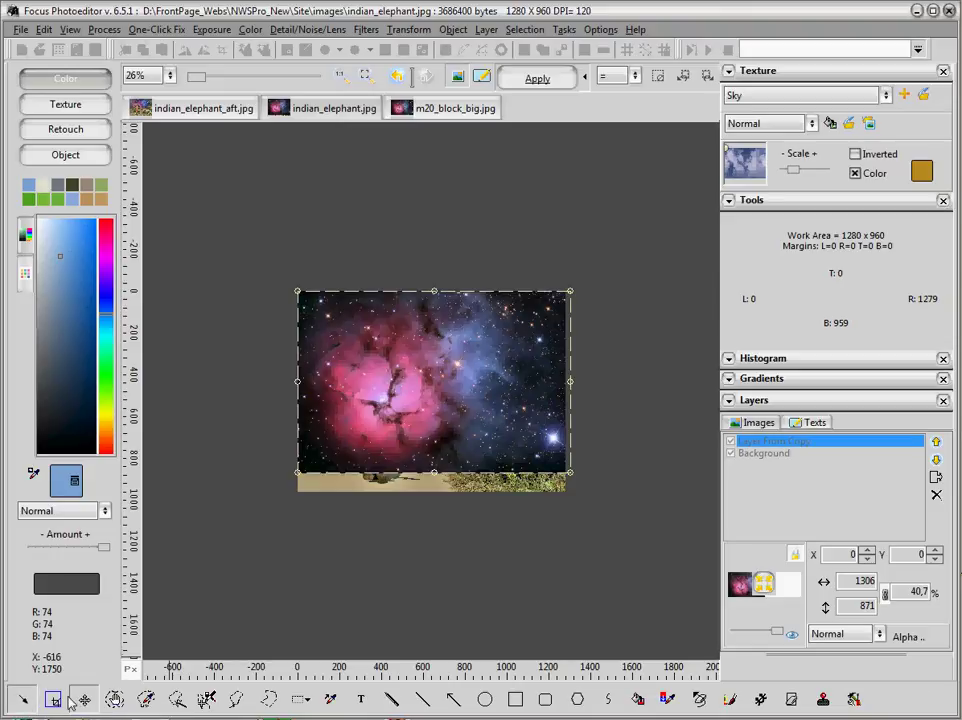
left_click(82, 699)
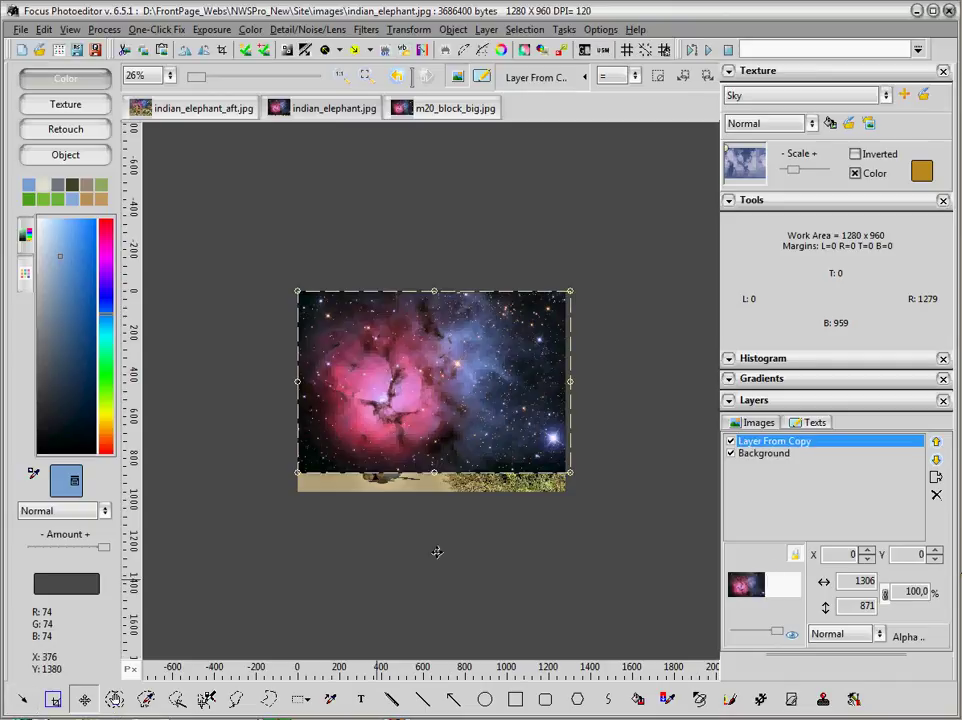
scroll(610, 356, "up", 1)
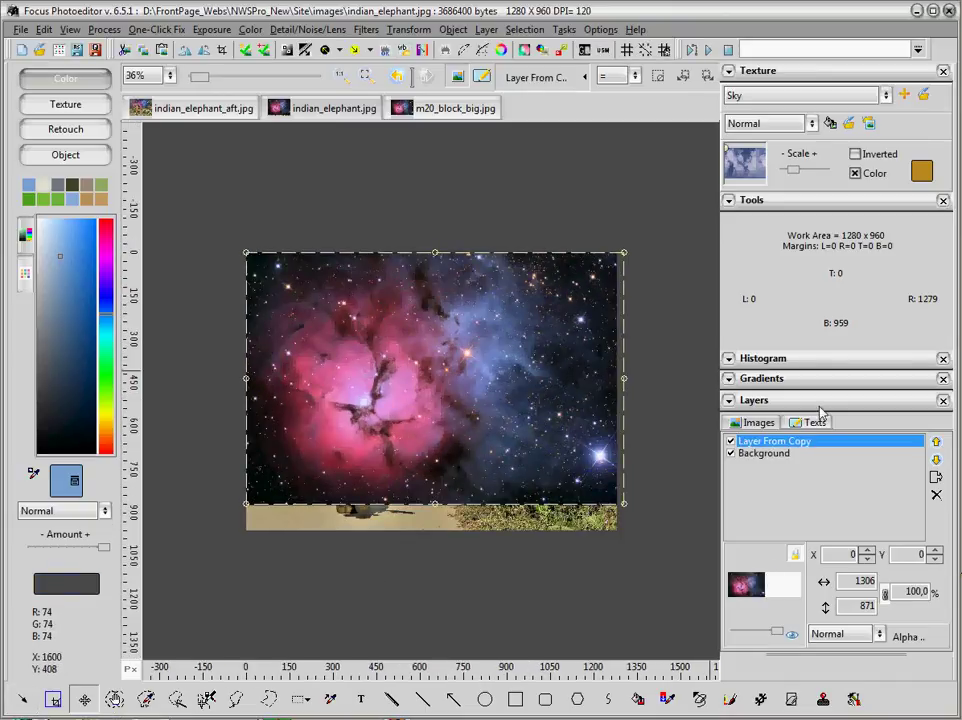
- Choose HardLight from the Layers panel blend-mode list for the nebula layer
left_click(838, 634)
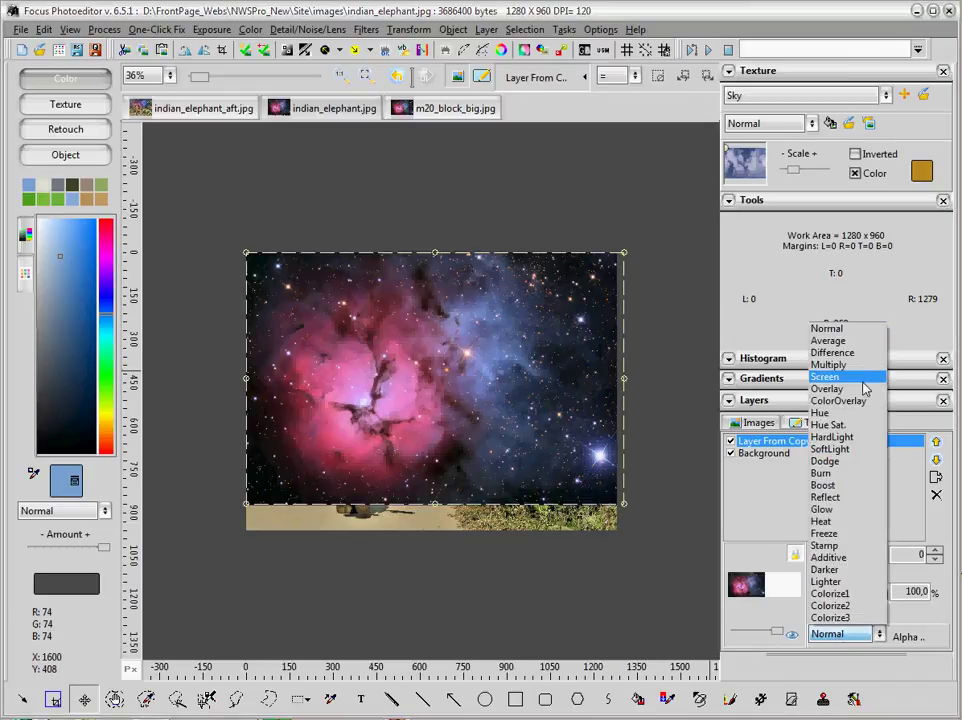
left_click(834, 438)
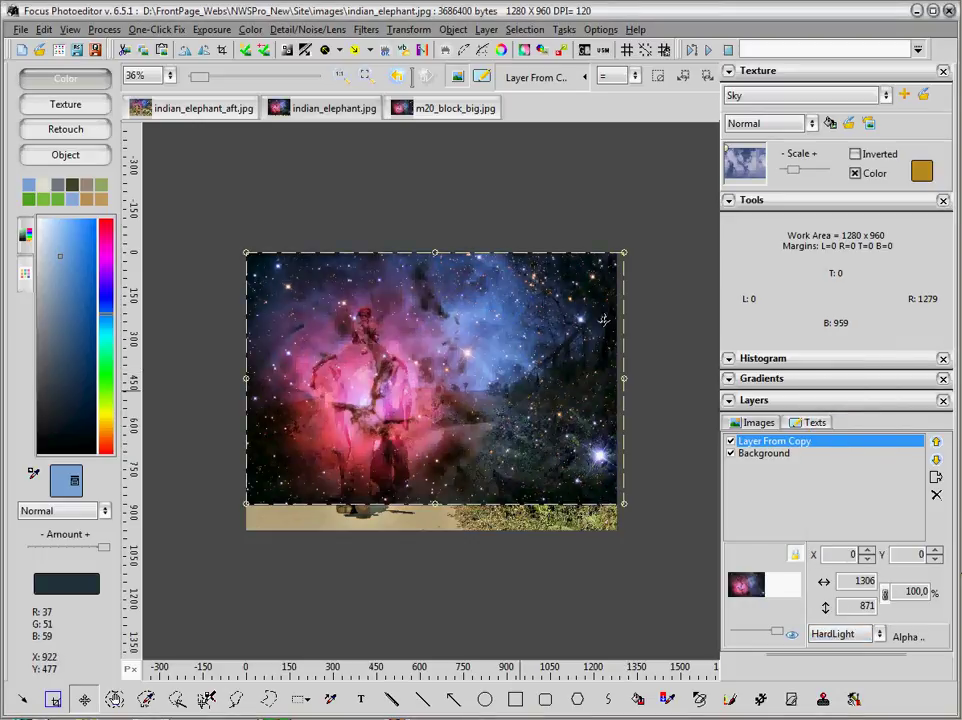
scroll(604, 320, "up", 1)
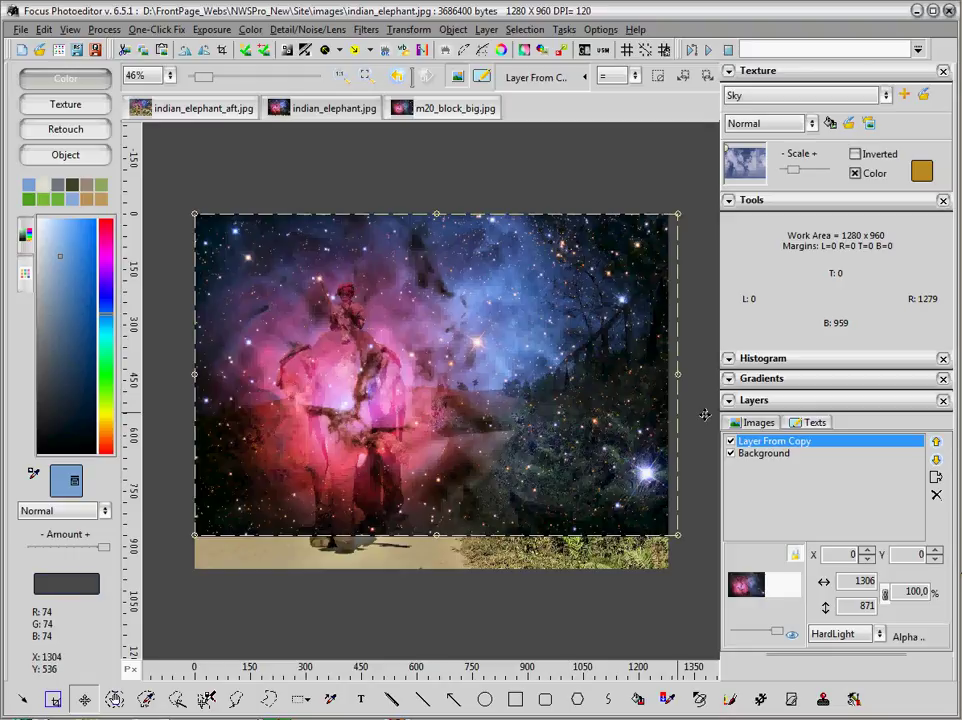
- Toggle Layer From Copy's visibility off and on to compare, leaving it hidden
left_click(731, 441)
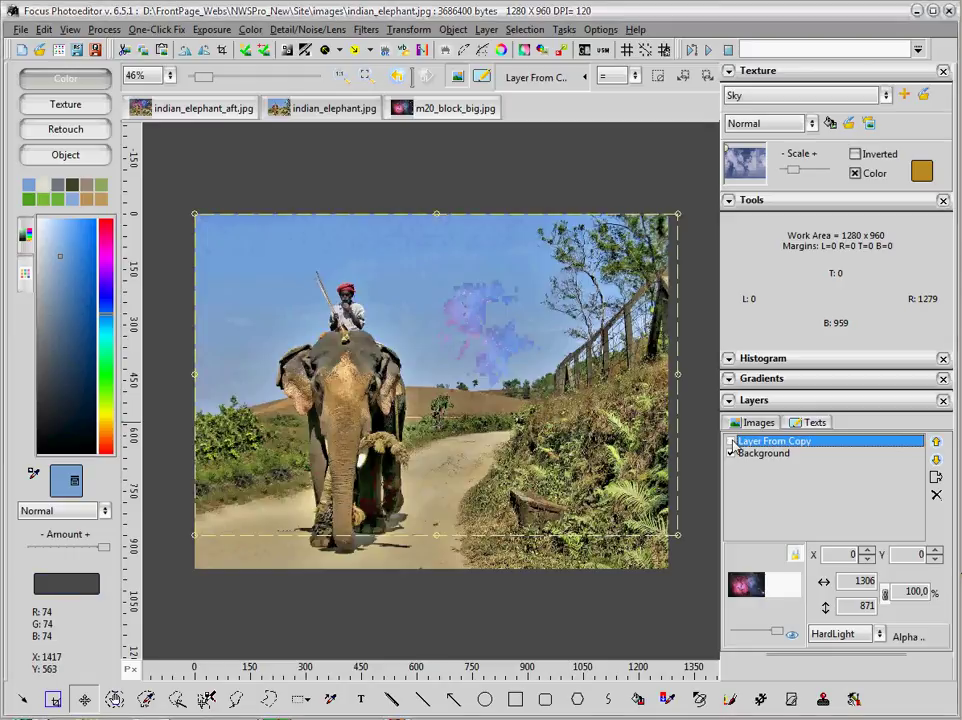
left_click(731, 441)
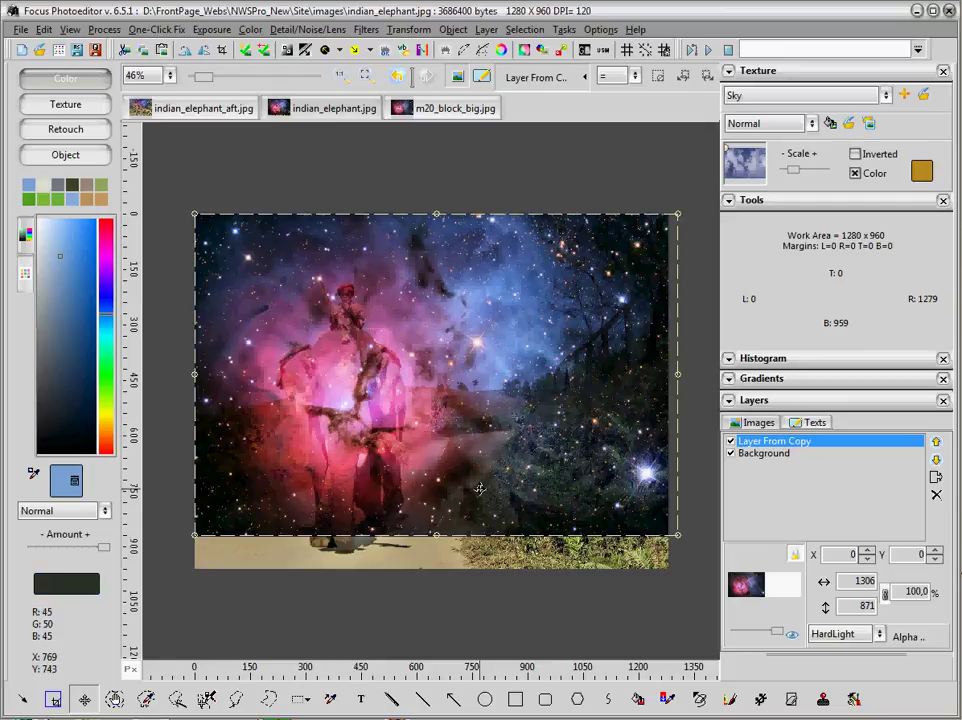
left_click(731, 441)
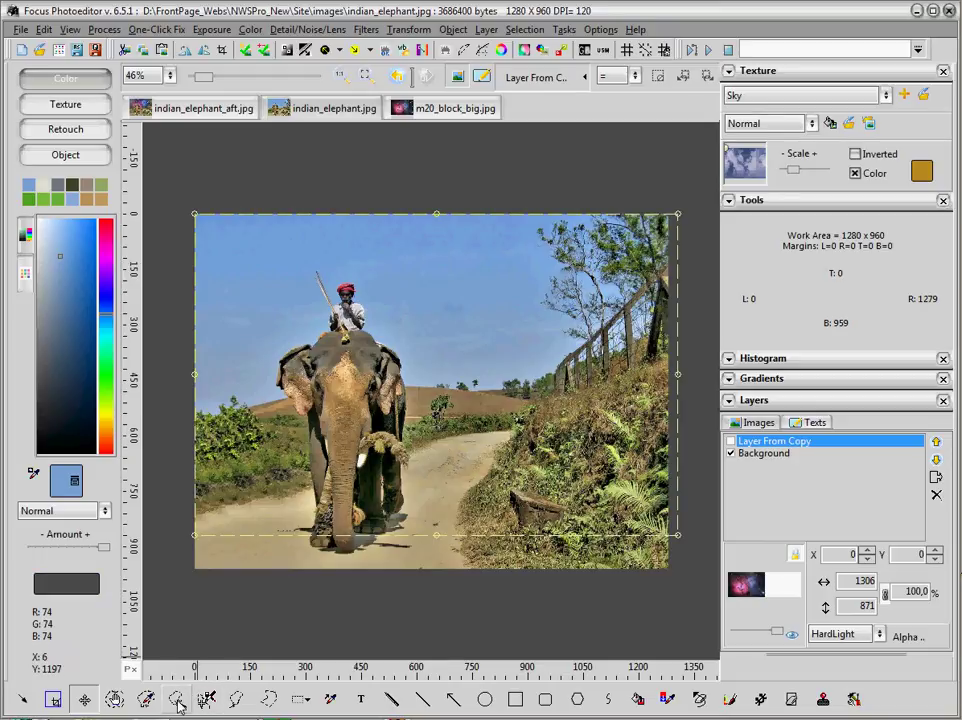
- Select the blue sky on the Background layer with the magic wand
left_click(177, 699)
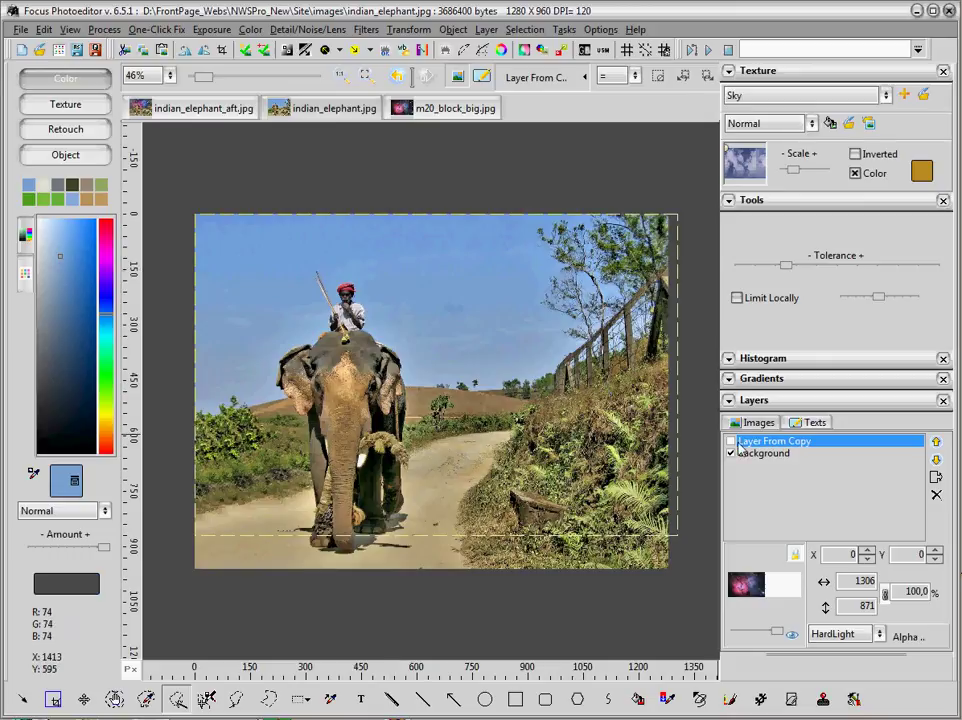
left_click(760, 454)
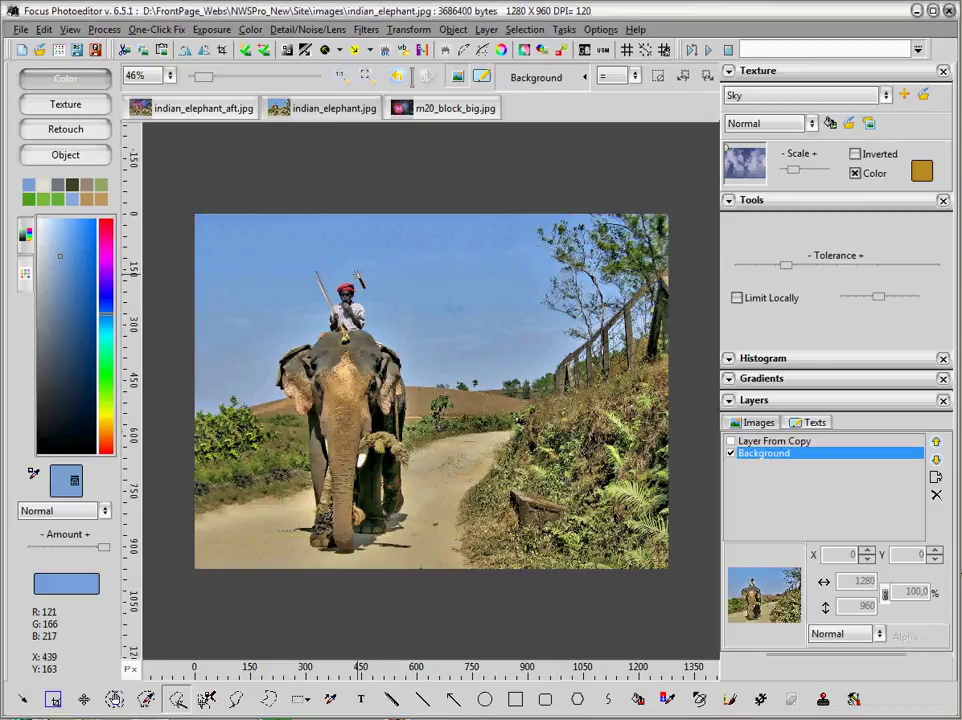
left_click(352, 258)
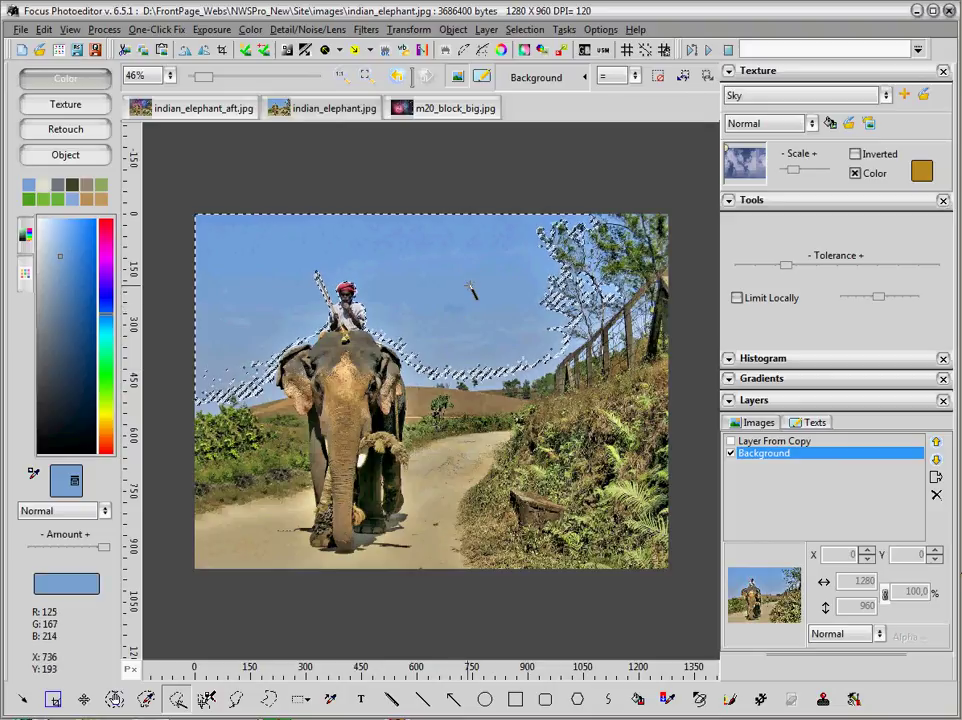
- Extend the selection to every sky-coloured area using THIS COLOR > Select at selectivity 15
right_click(462, 290)
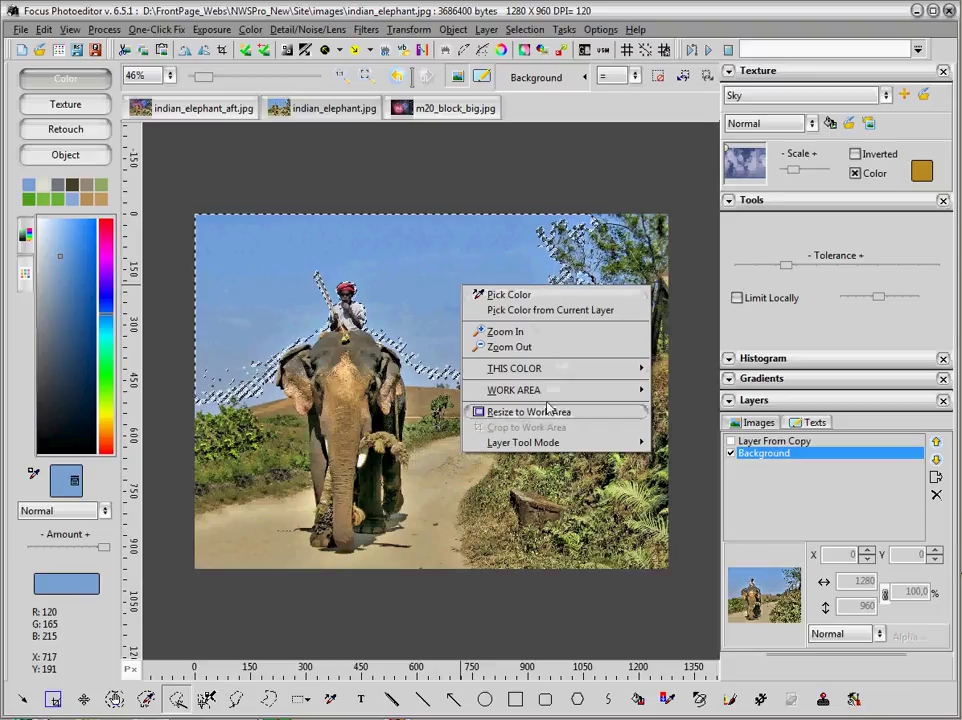
mouse_move(549, 376)
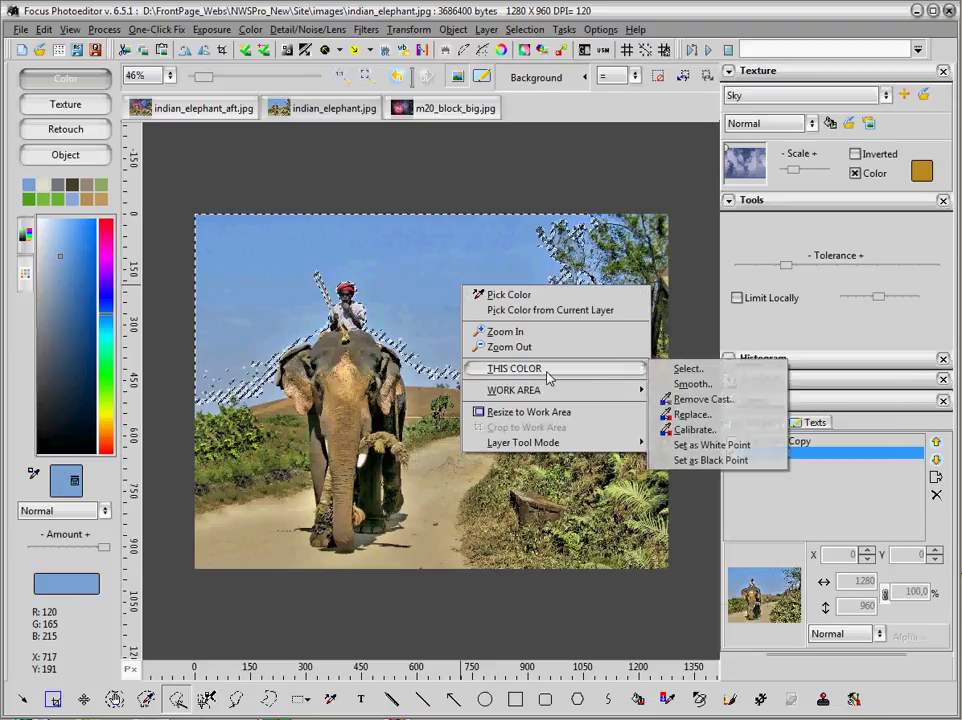
left_click(689, 369)
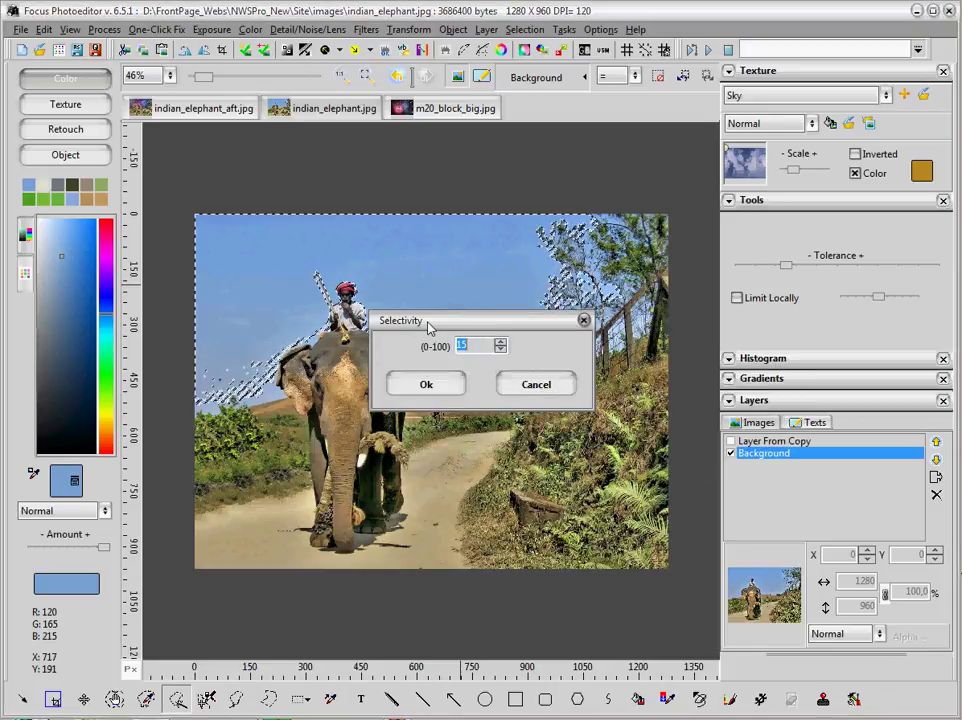
left_click(430, 386)
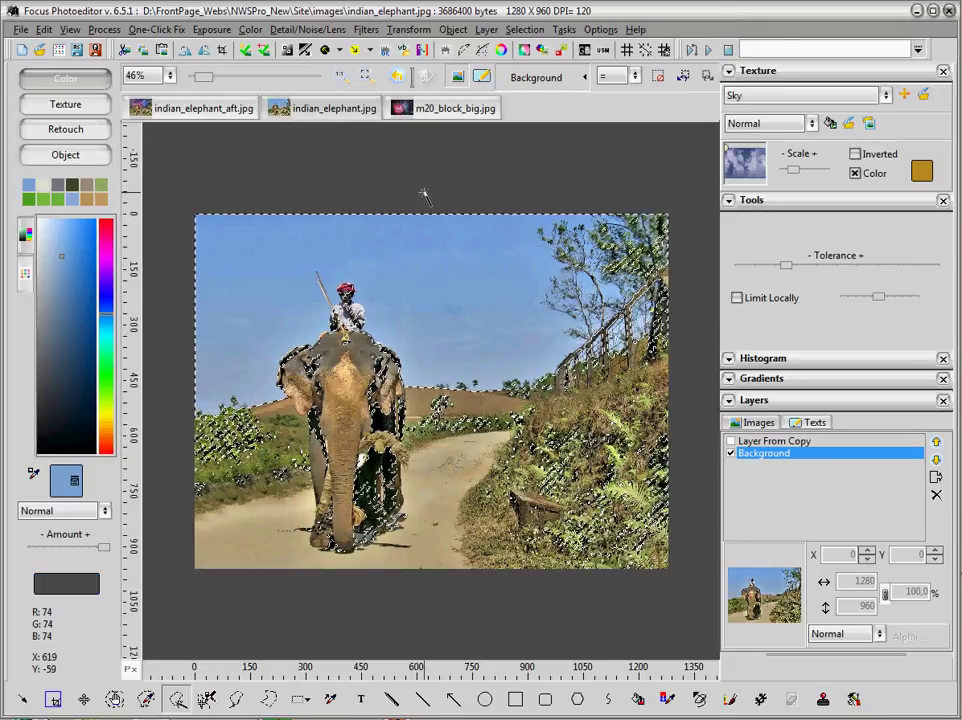
- Make Layer From Copy the working layer and turn its visibility back on
scroll(424, 196, "down", 1)
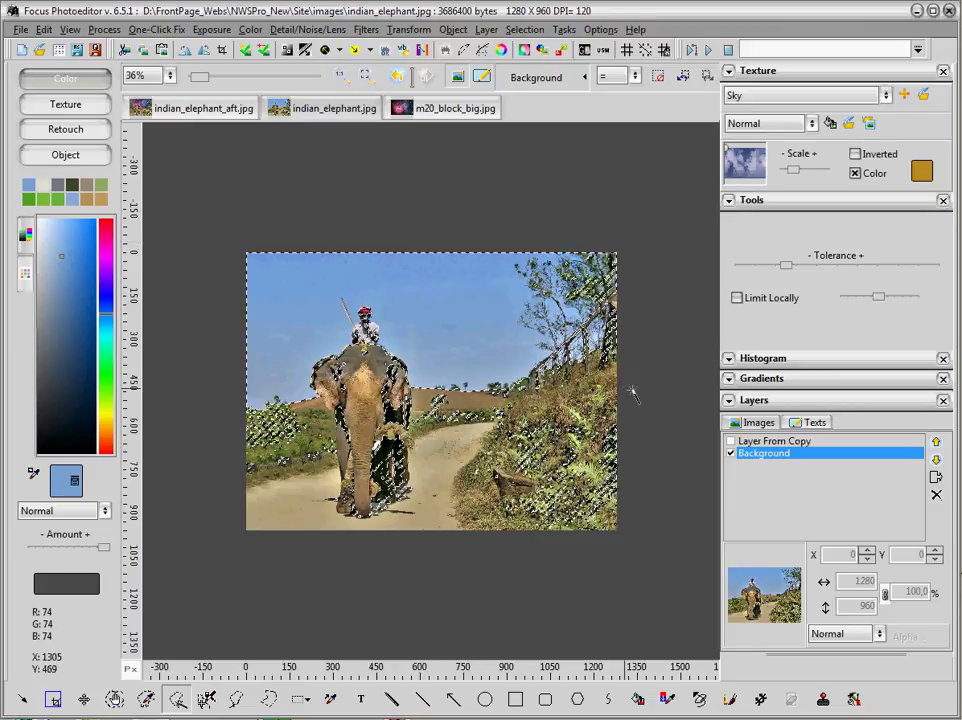
left_click(740, 444)
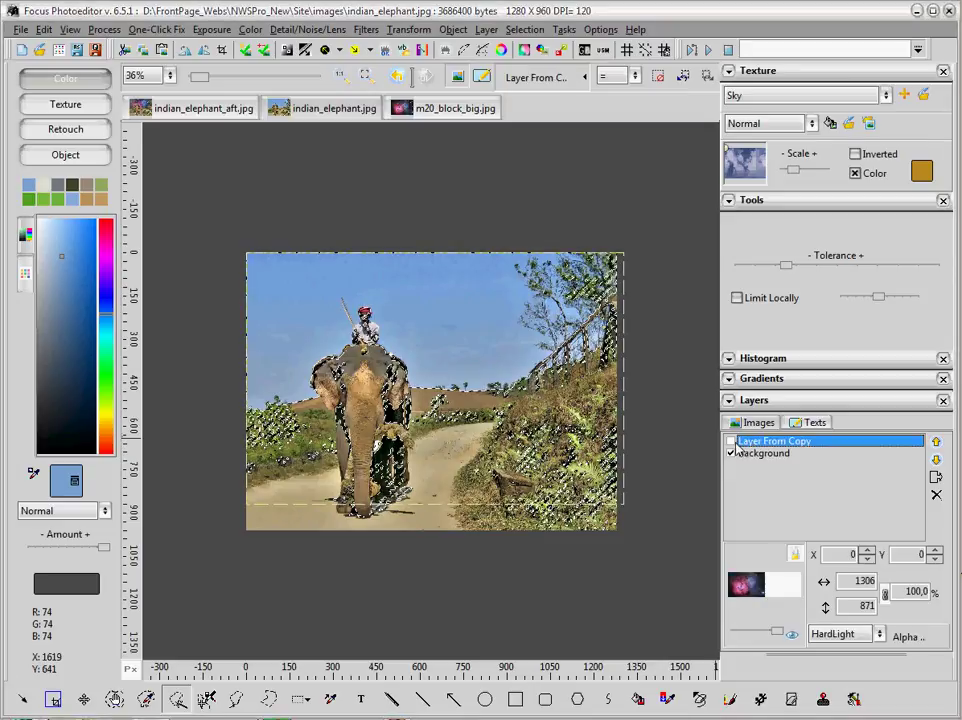
left_click(731, 452)
left_click(731, 442)
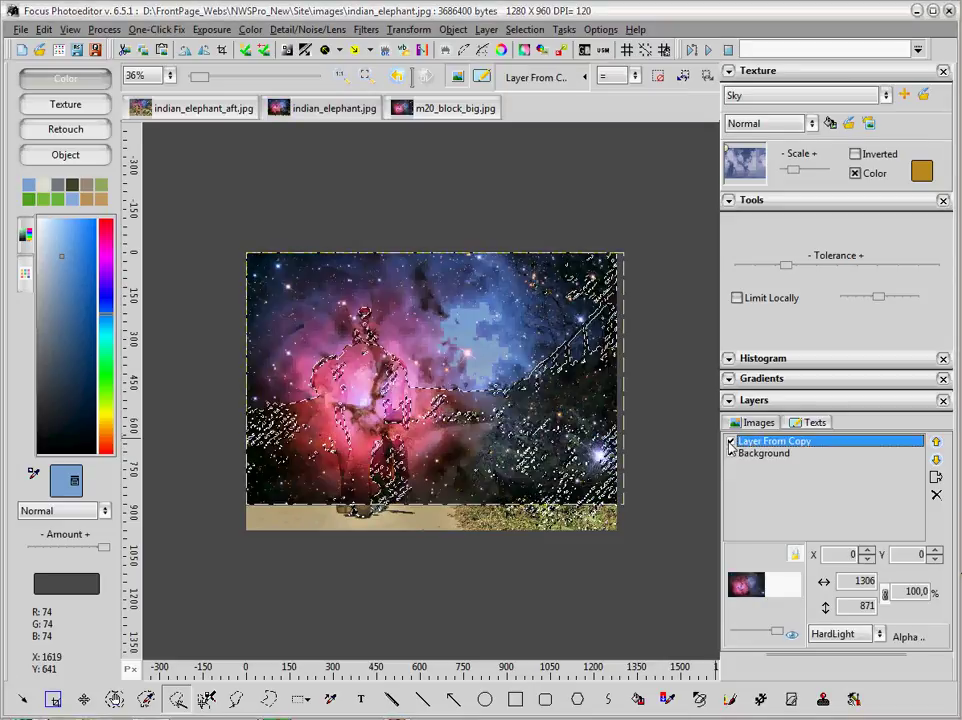
scroll(354, 217, "up", 1)
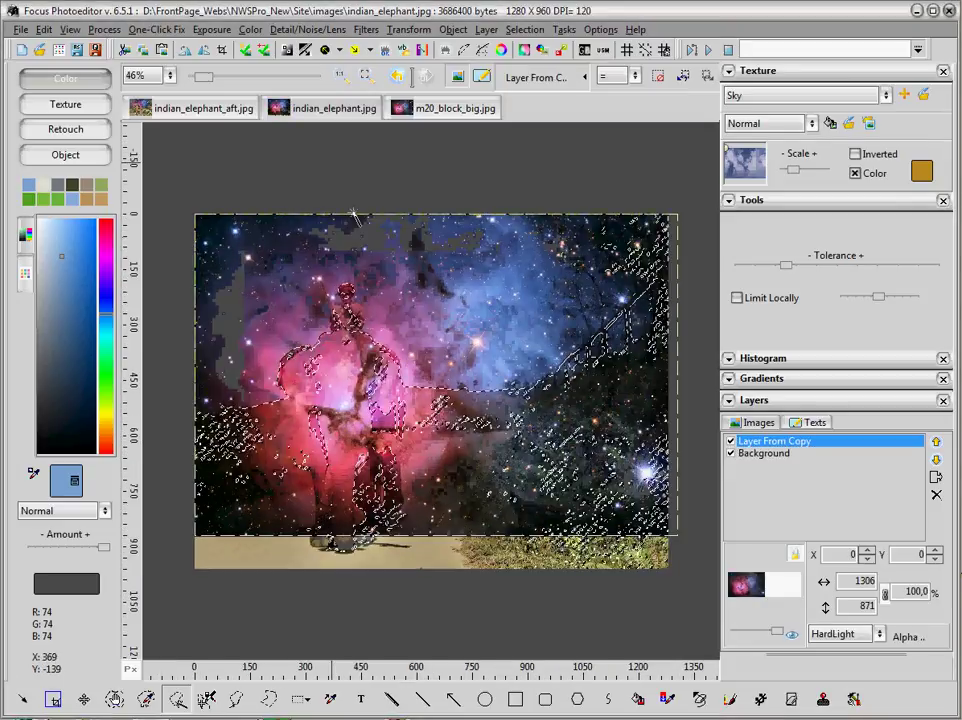
- Invert the selection and cut the lower area out of the nebula layer
left_click(524, 29)
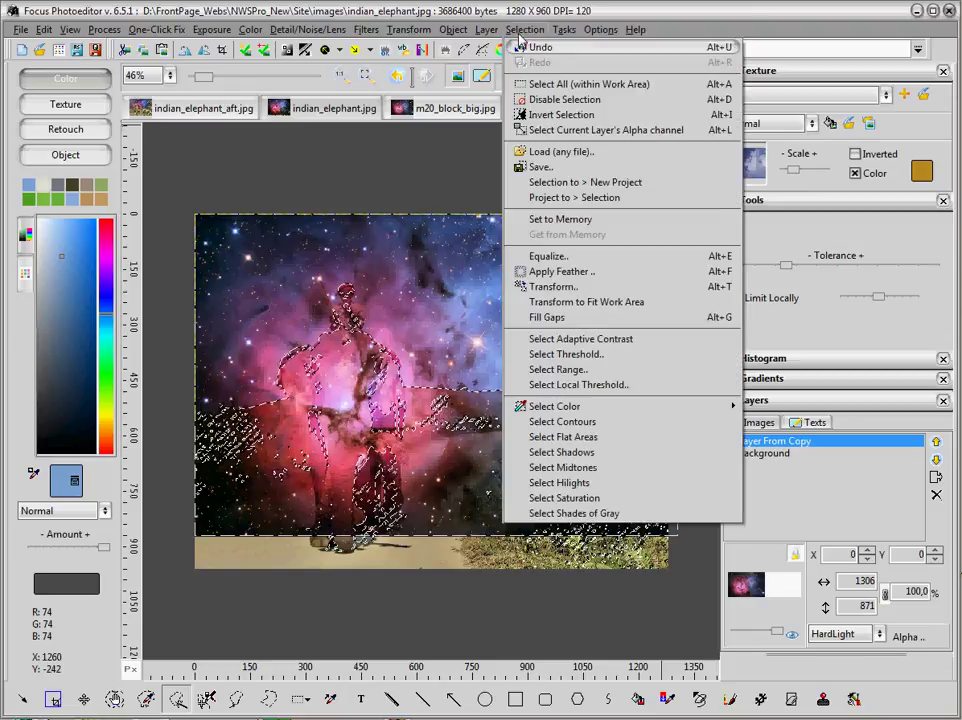
left_click(549, 116)
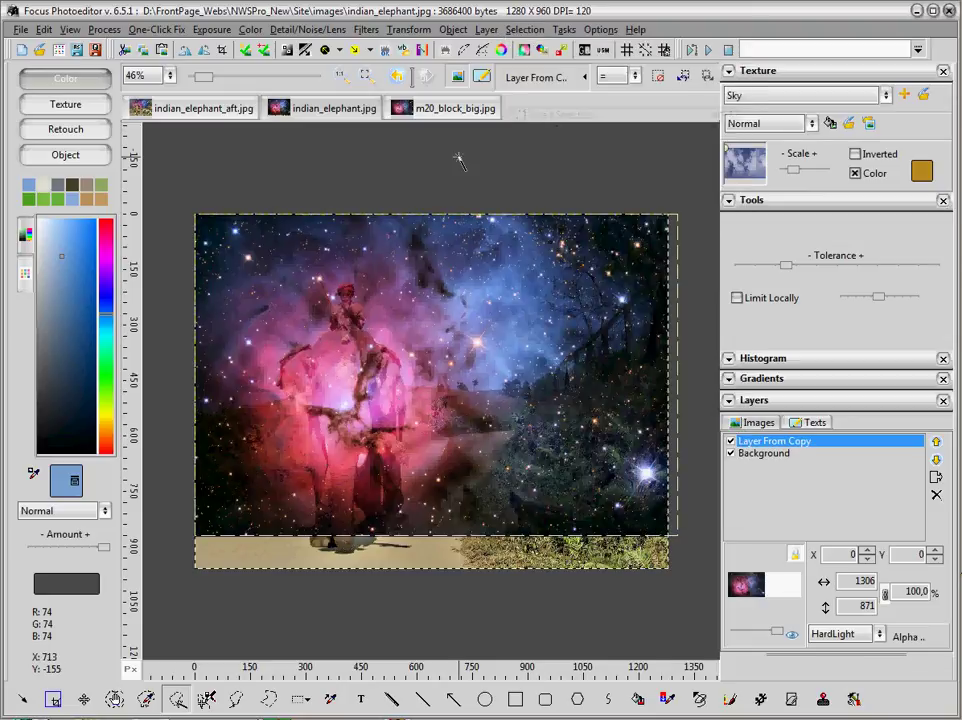
left_click(122, 52)
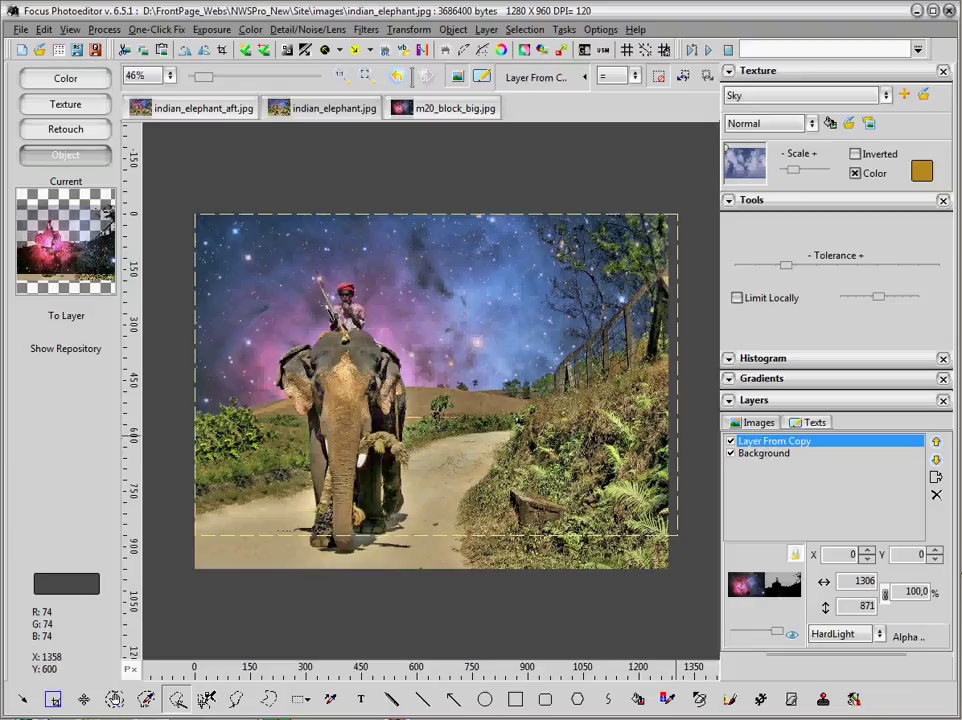
- Zoom in to 220% on the elephant and rider
right_click(349, 319)
left_click(392, 366)
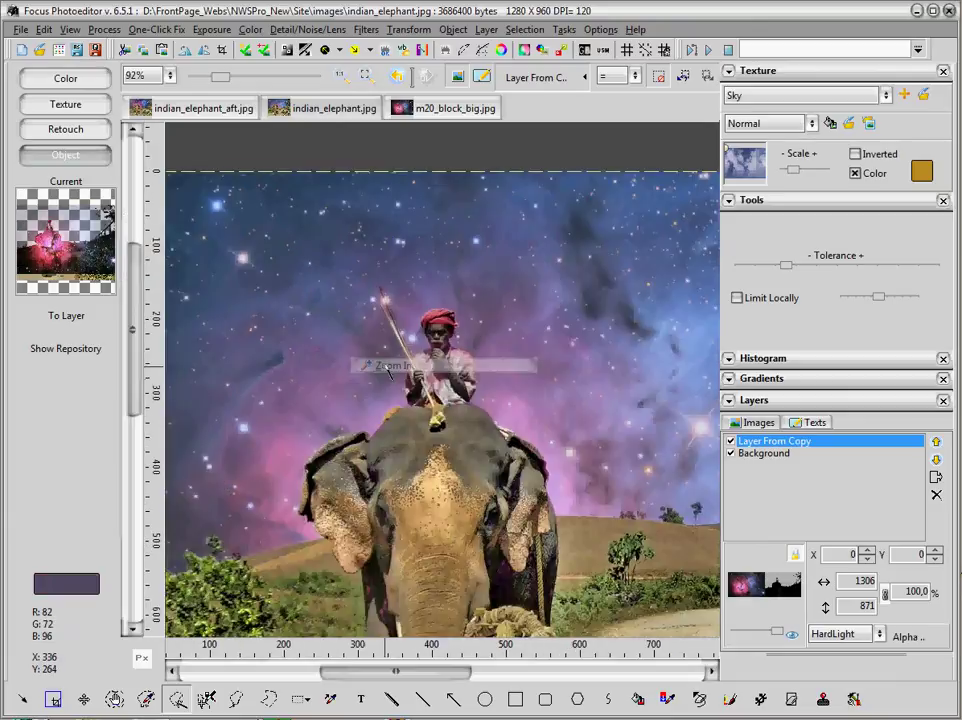
scroll(410, 352, "up", 3)
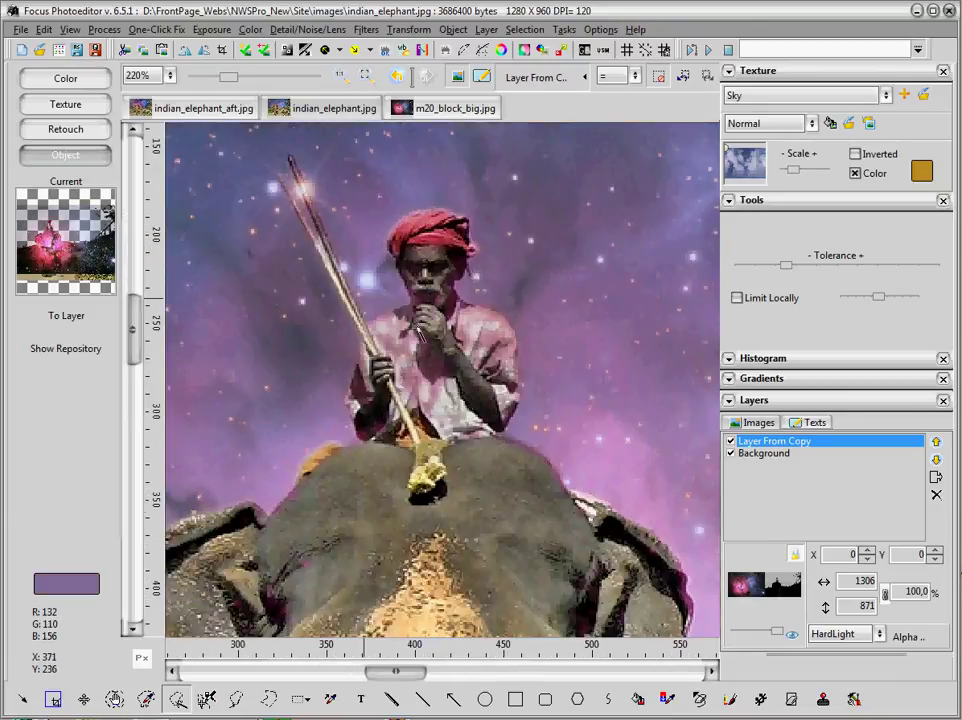
- Set up a size-19 Eraser with transparency locked on Layer From Copy to clean the rider
left_click(699, 700)
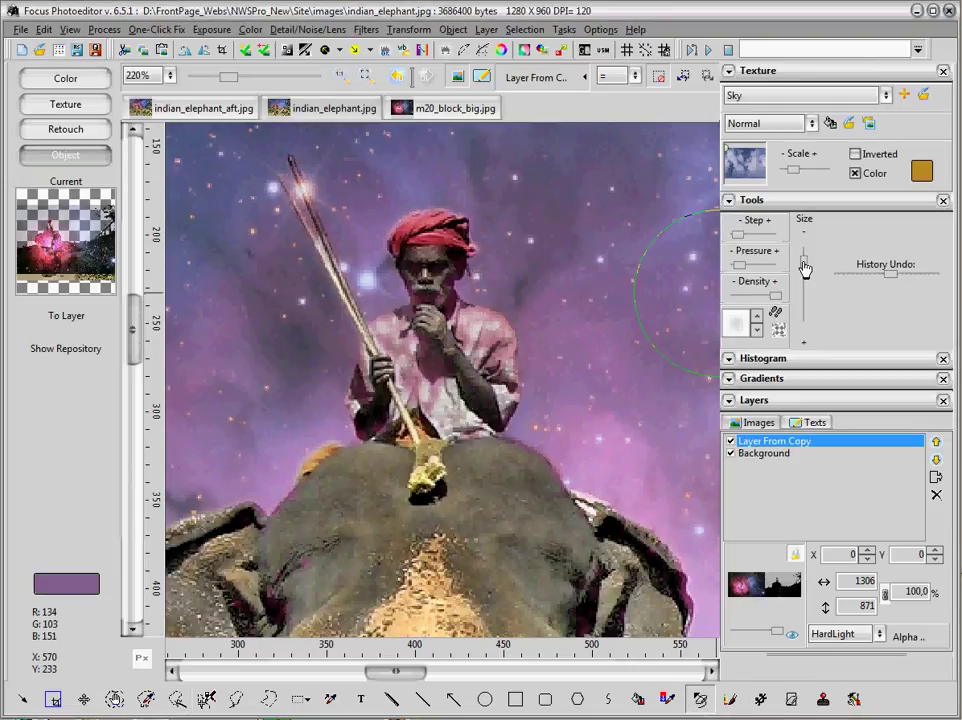
left_click_drag(804, 262, 806, 253)
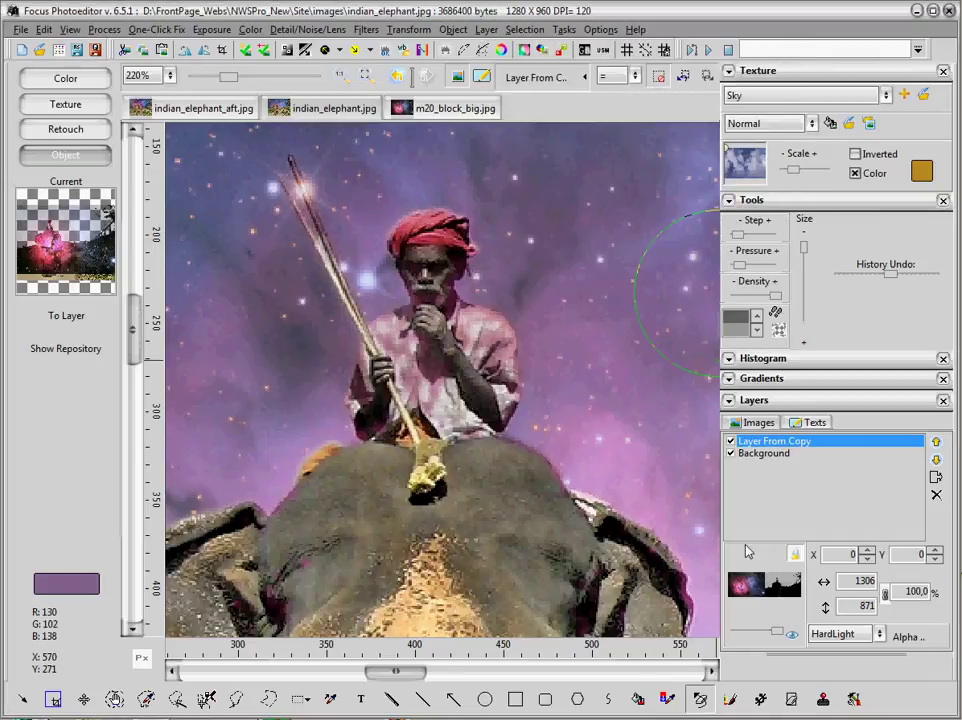
left_click(795, 556)
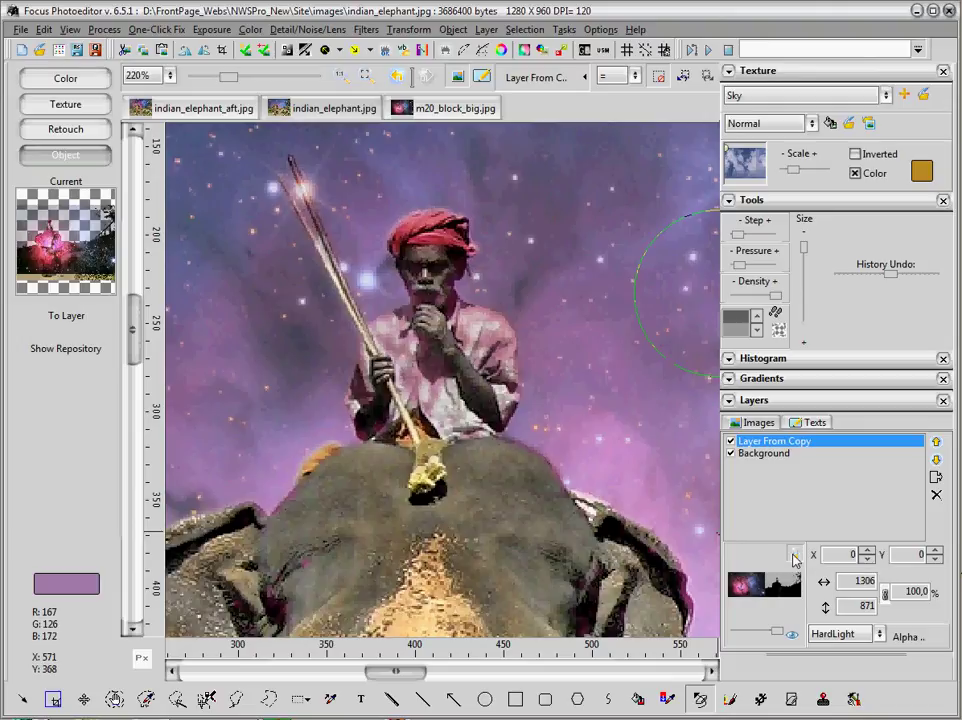
left_click(791, 699)
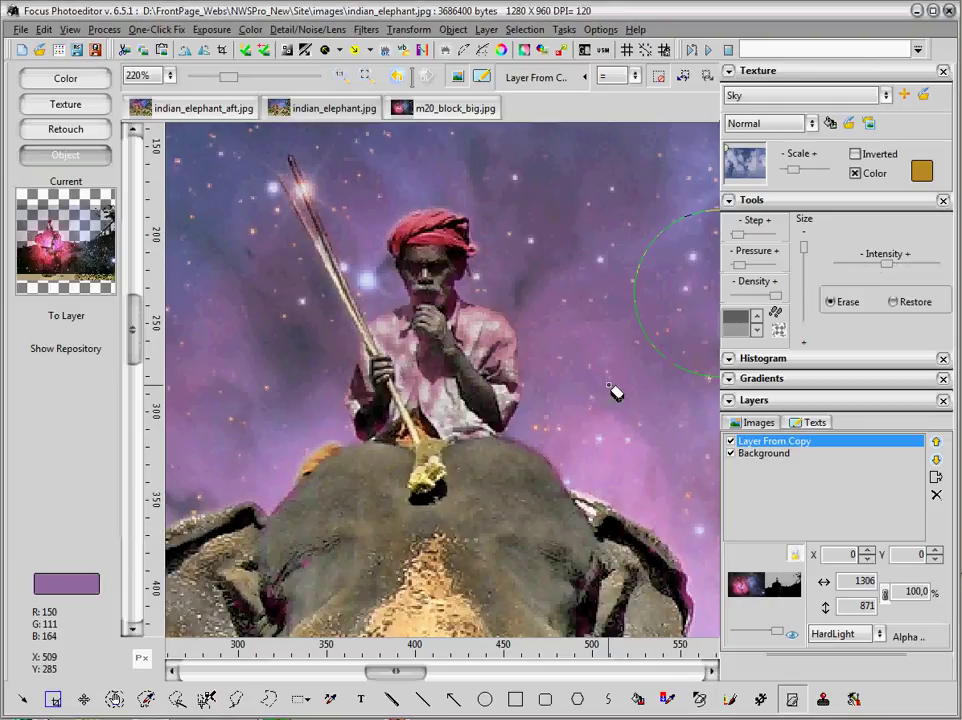
left_click(764, 455)
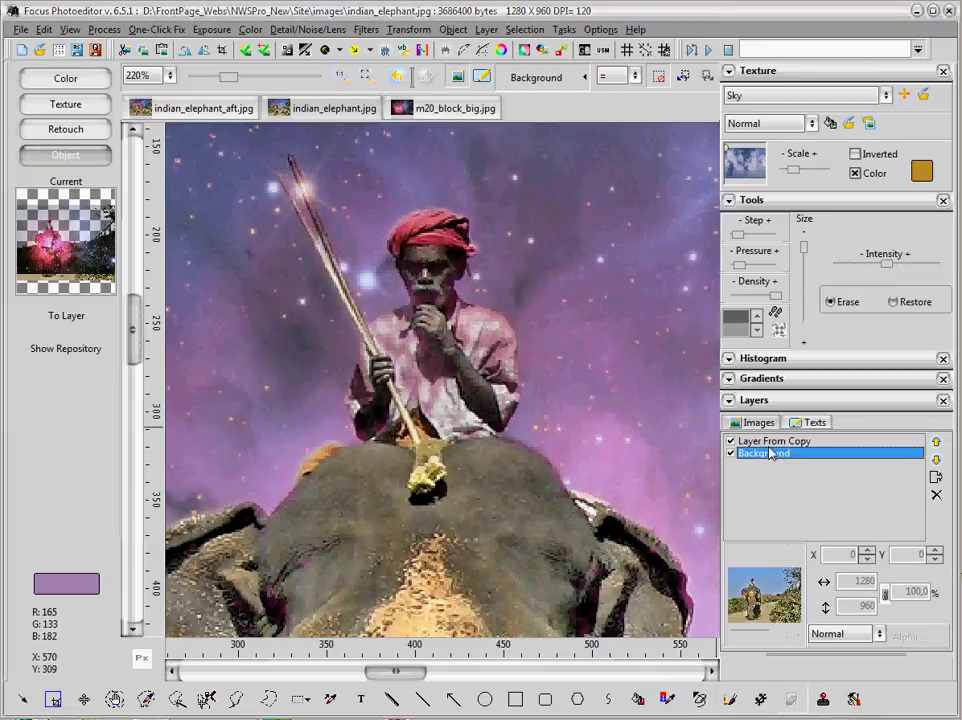
left_click(772, 441)
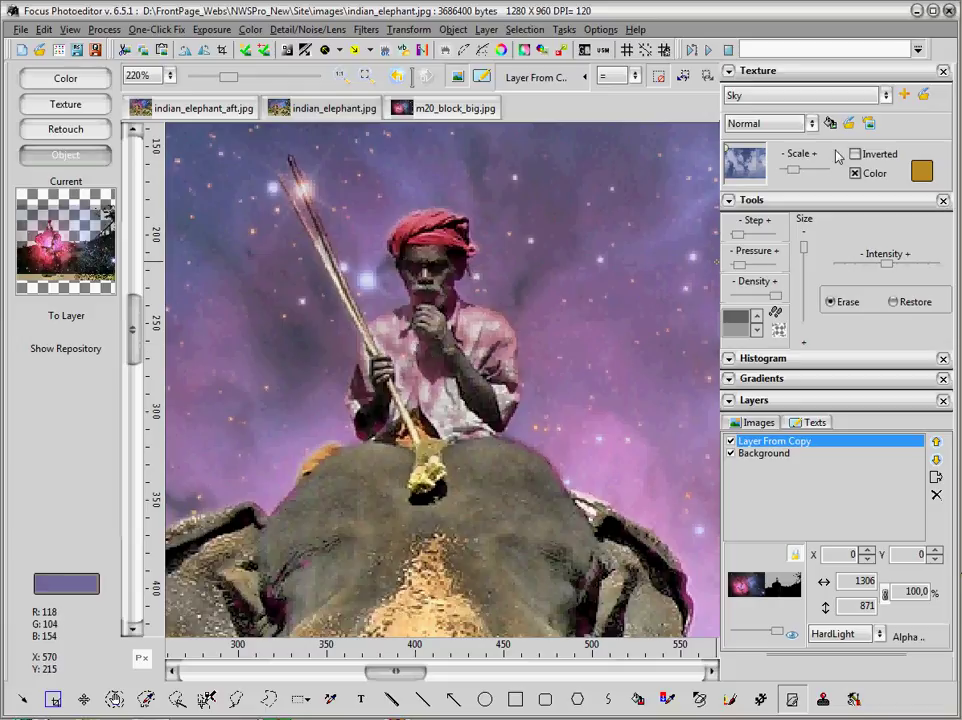
left_click_drag(803, 252, 806, 258)
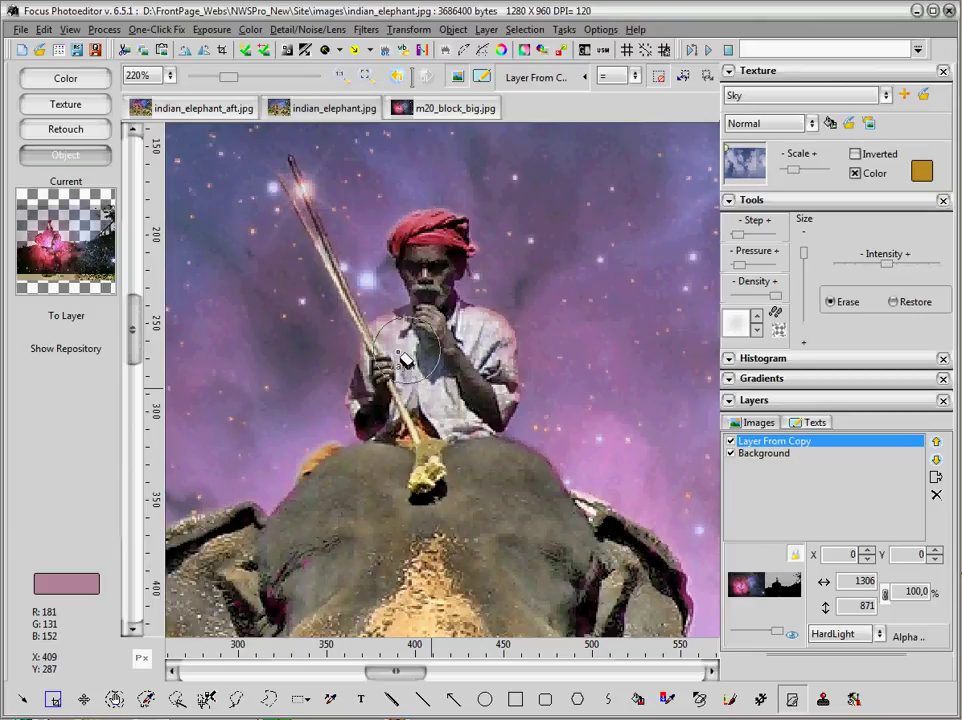
- Zoom out from 220% to 52% to view the whole elephant composite
scroll(424, 359, "down", 3)
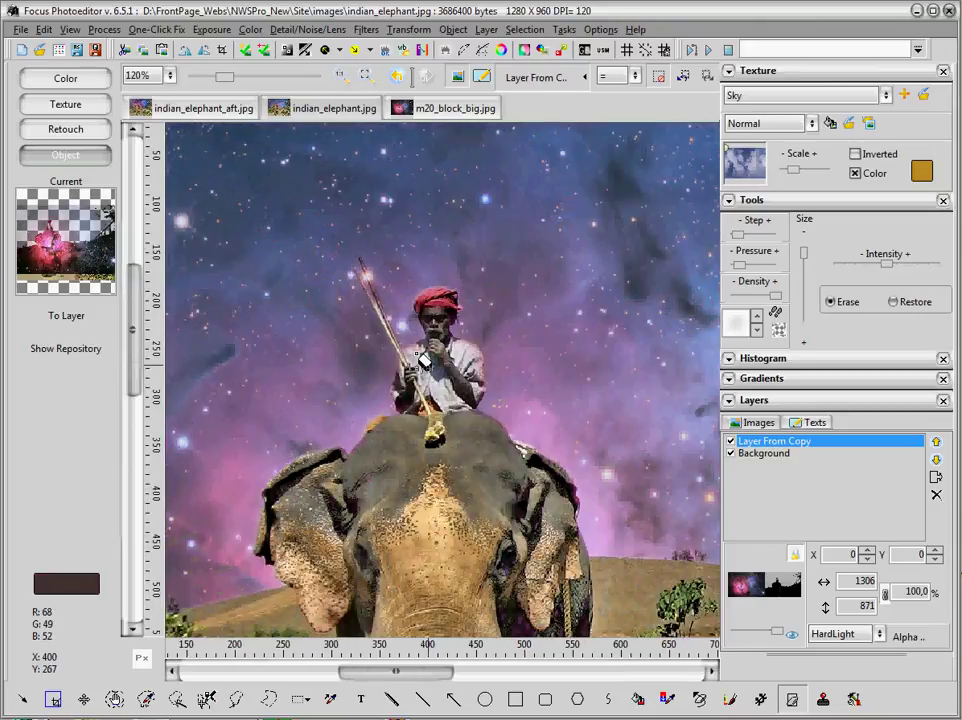
scroll(430, 362, "down", 2)
scroll(441, 370, "down", 1)
scroll(486, 370, "down", 1)
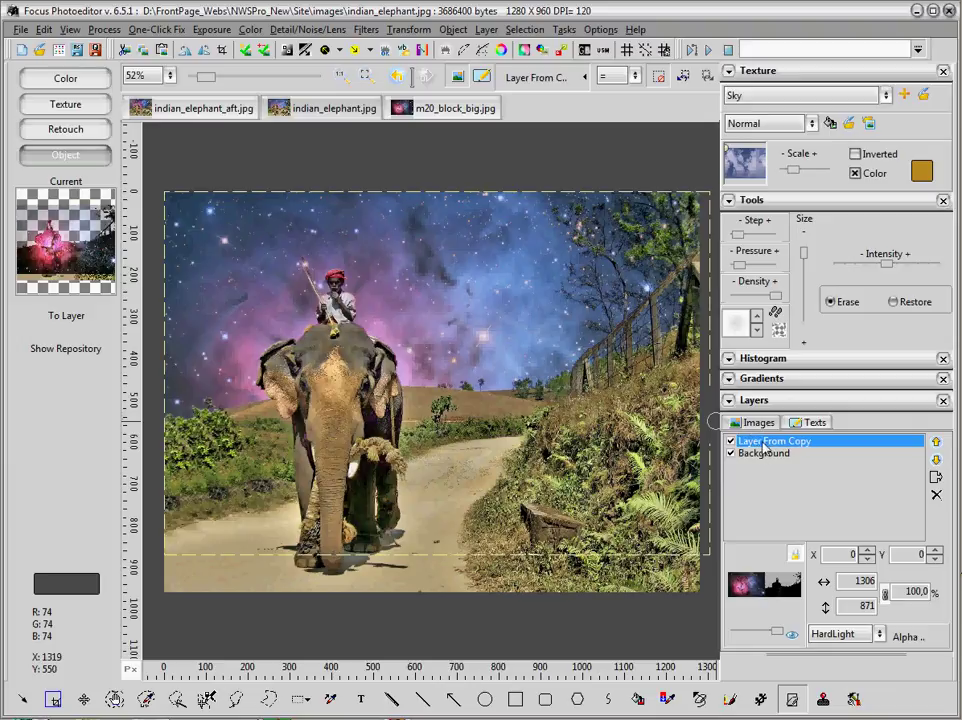
mouse_move(765, 448)
left_mouse_down()
mouse_move(631, 163)
mouse_move(678, 200)
mouse_move(560, 176)
mouse_move(763, 452)
left_mouse_up()
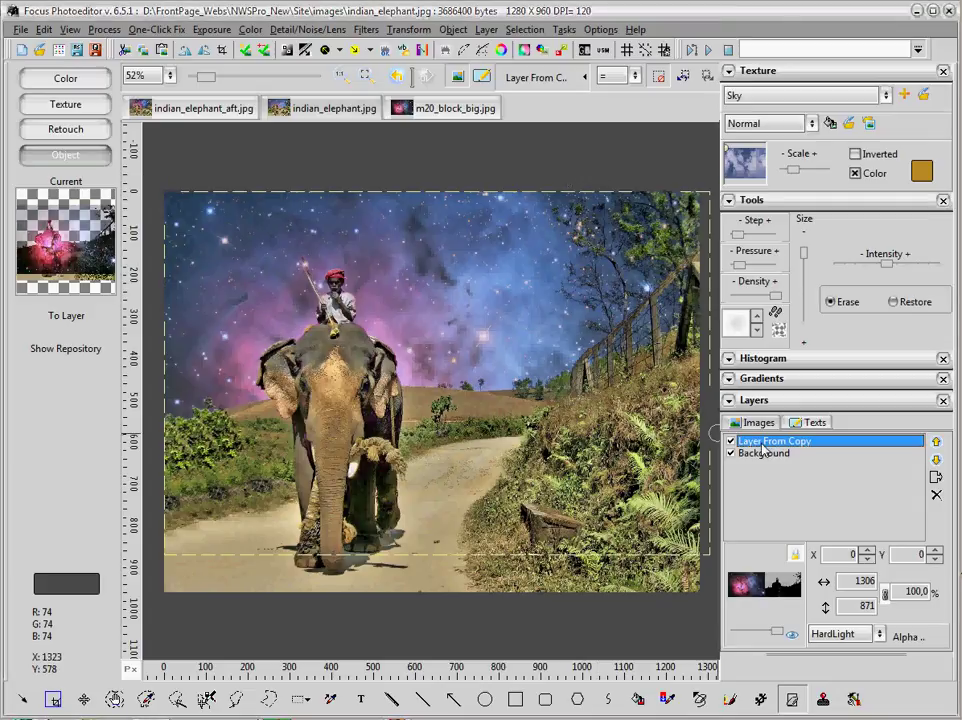
- Duplicate Layer From Copy and lower the copy's opacity to 75
right_click(762, 448)
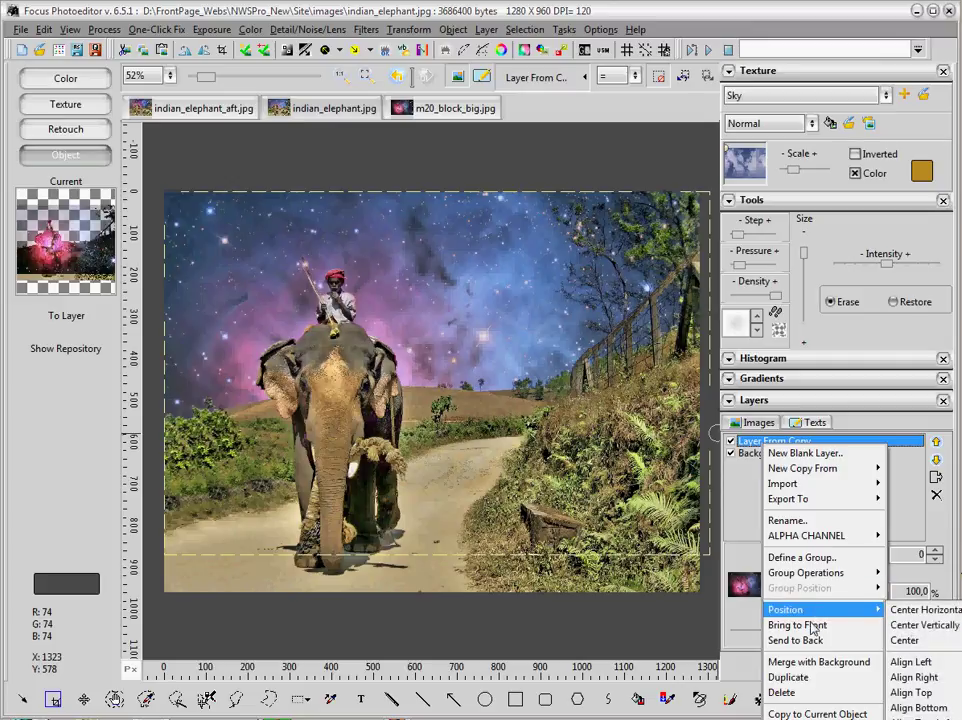
left_click(790, 677)
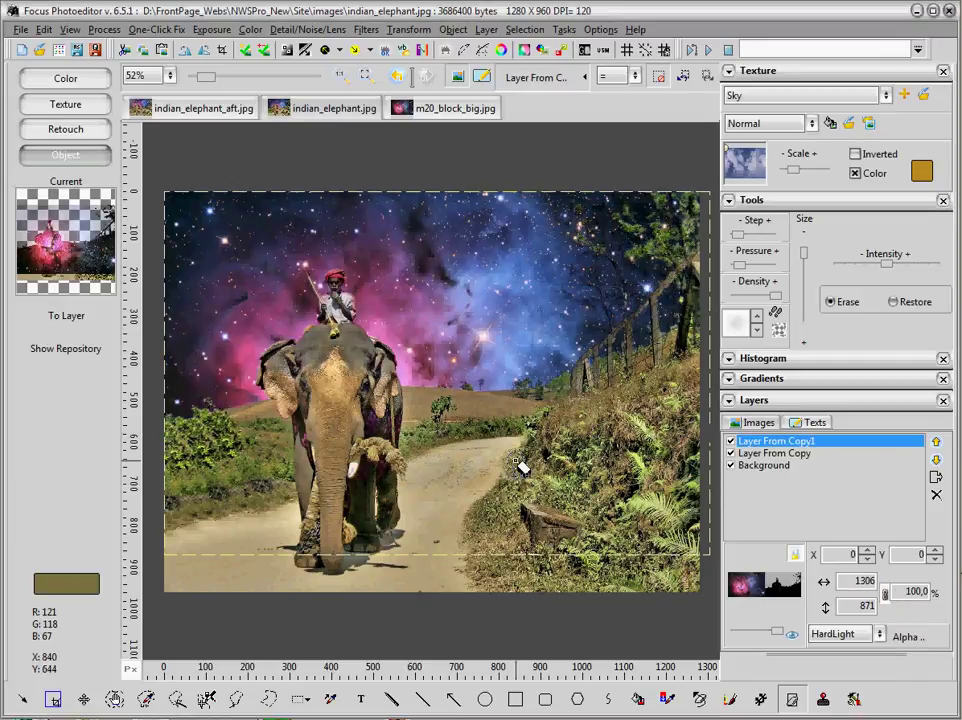
left_click(772, 636)
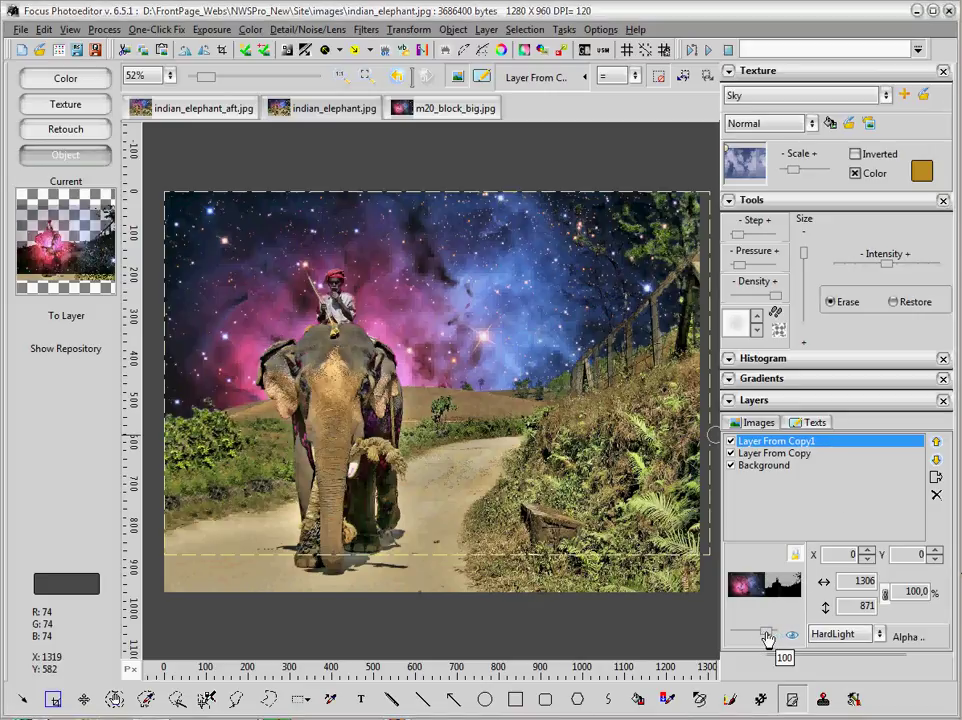
scroll(767, 638, "down", 5)
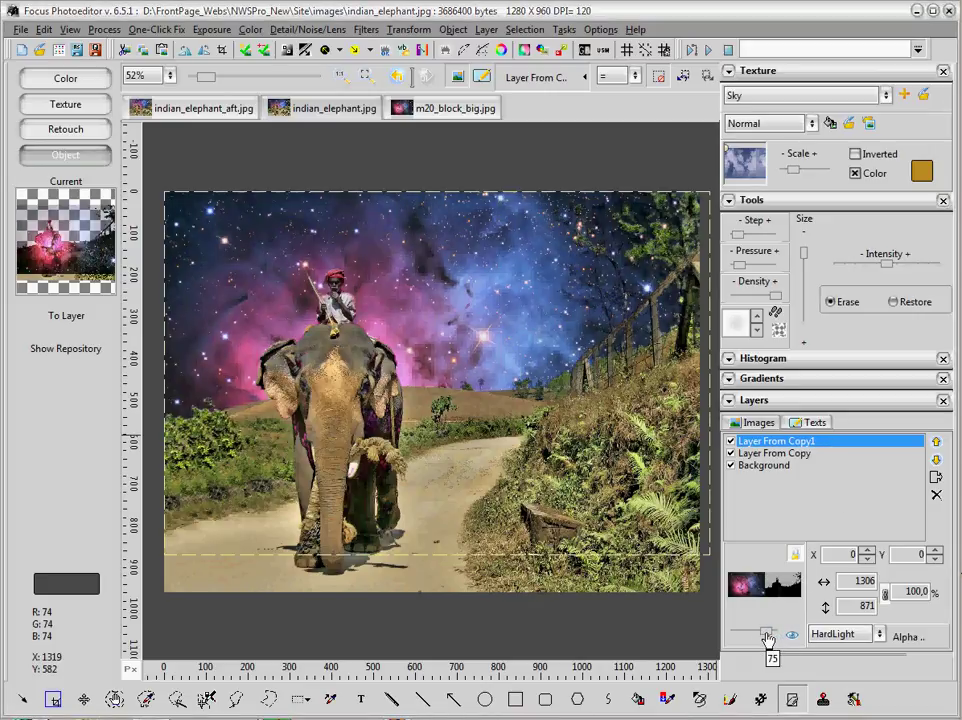
scroll(581, 373, "down", 1)
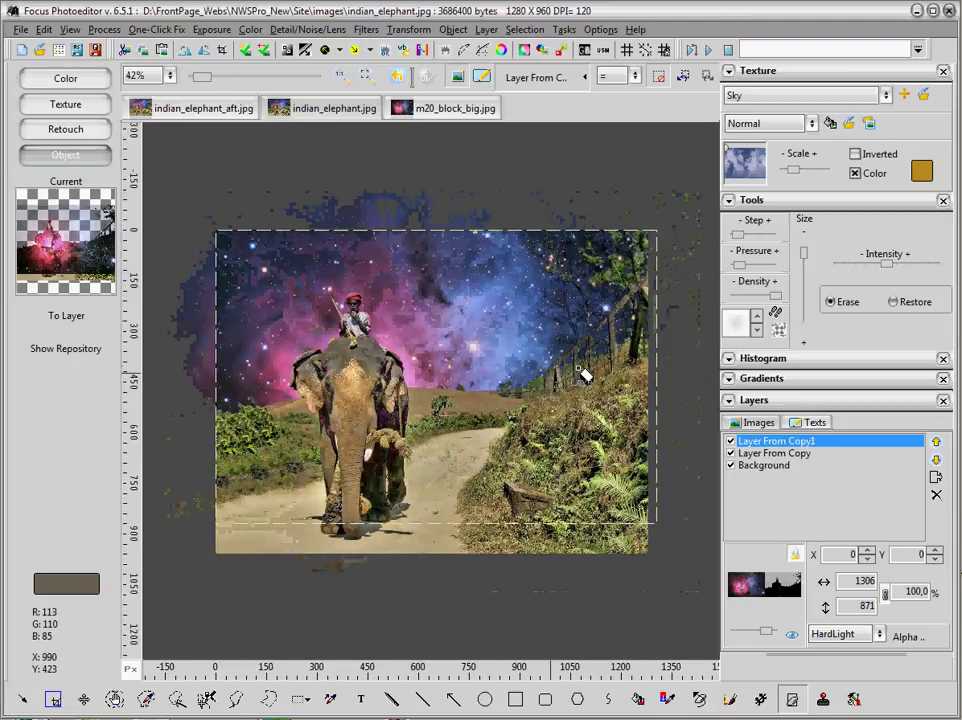
- Copy the composite from the Background layer and paste it as new layer Layer From Copy2
left_click(765, 466)
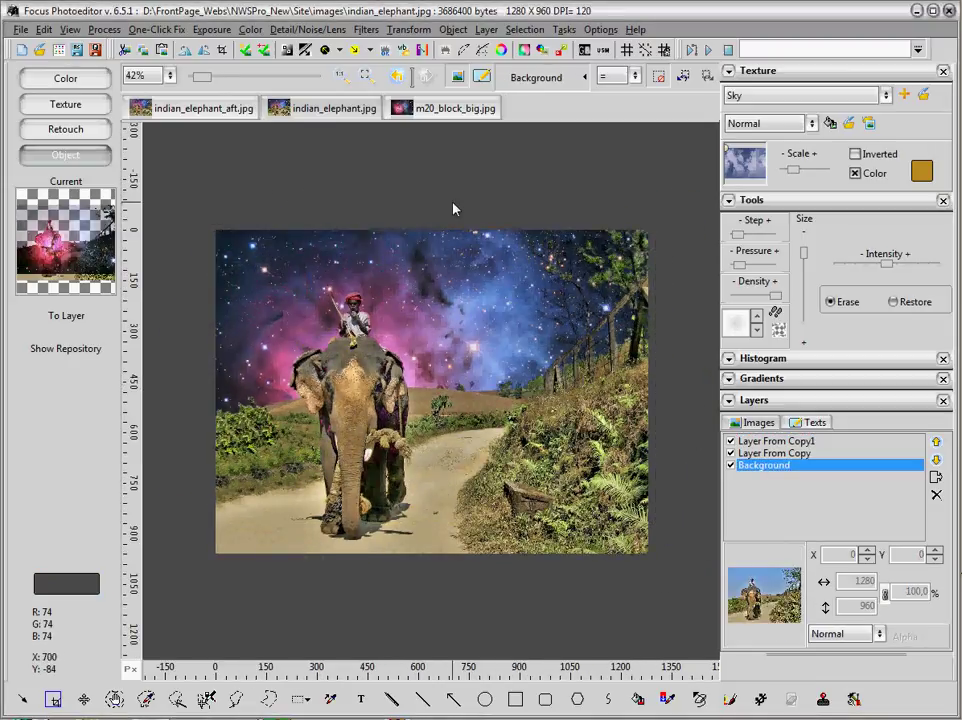
scroll(453, 209, "down", 1)
scroll(453, 209, "up", 1)
scroll(453, 209, "up", 1)
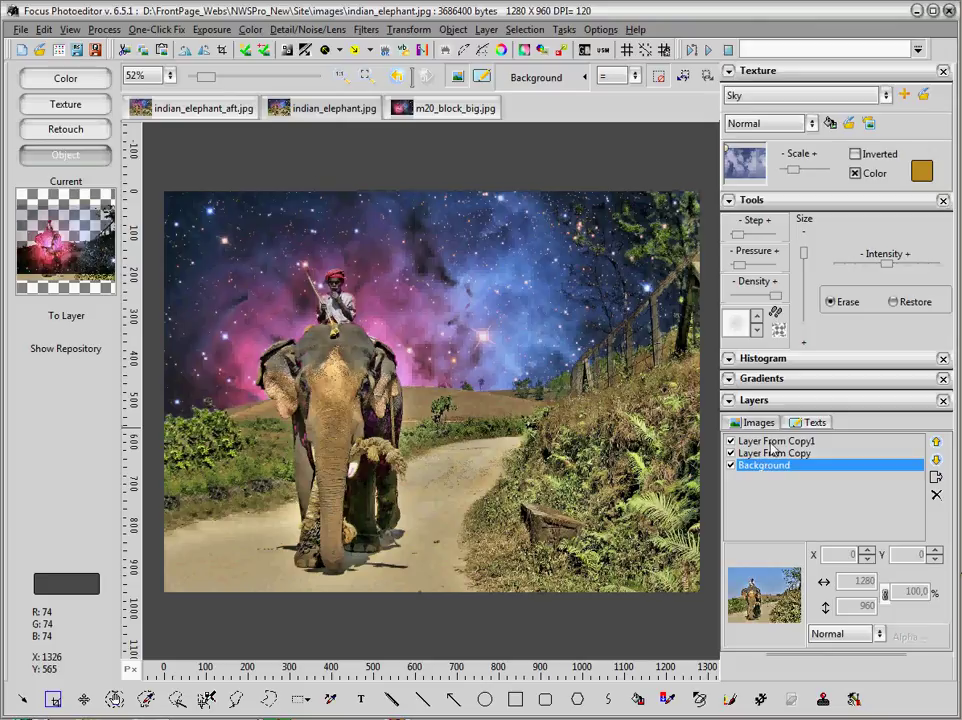
left_click(143, 55)
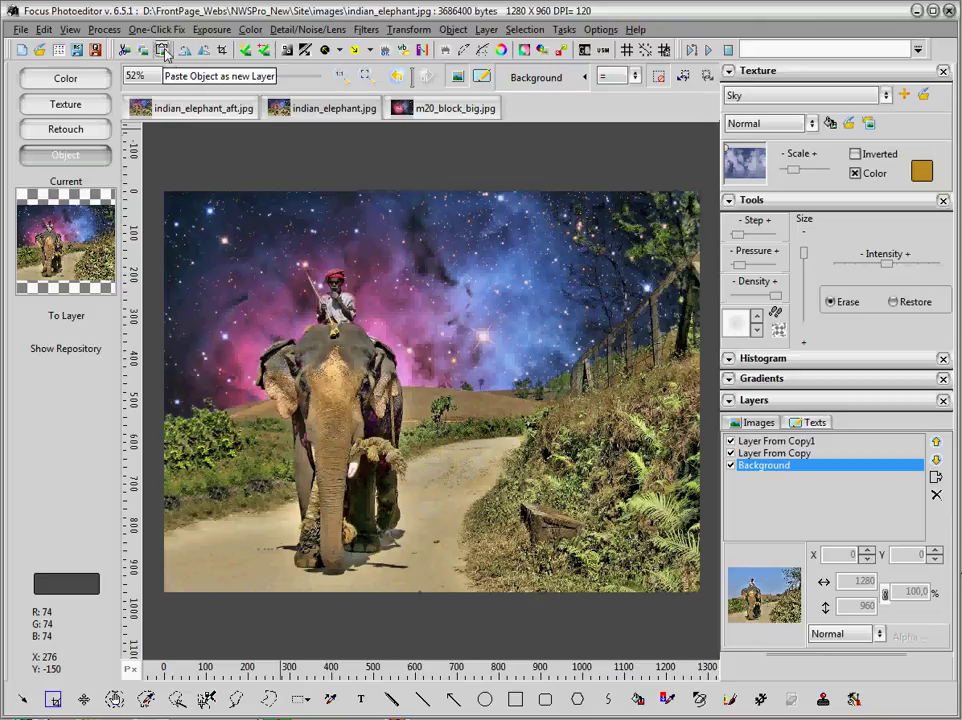
left_click(164, 52)
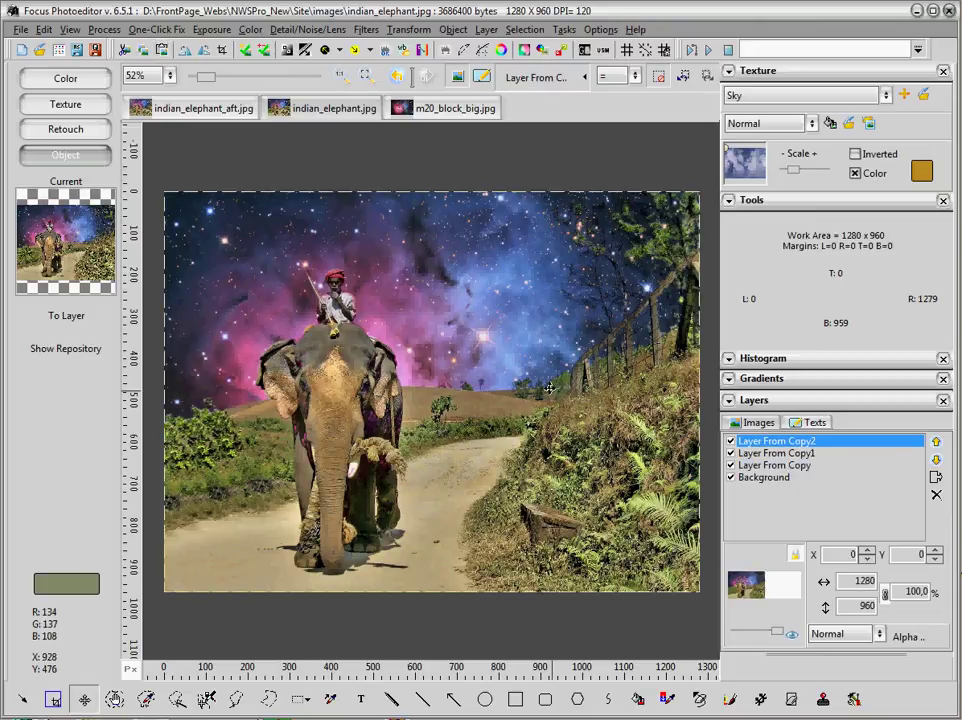
- Hide Layer From Copy1 and Layer From Copy, toggling Layer From Copy2 off and on to compare
left_click(731, 453)
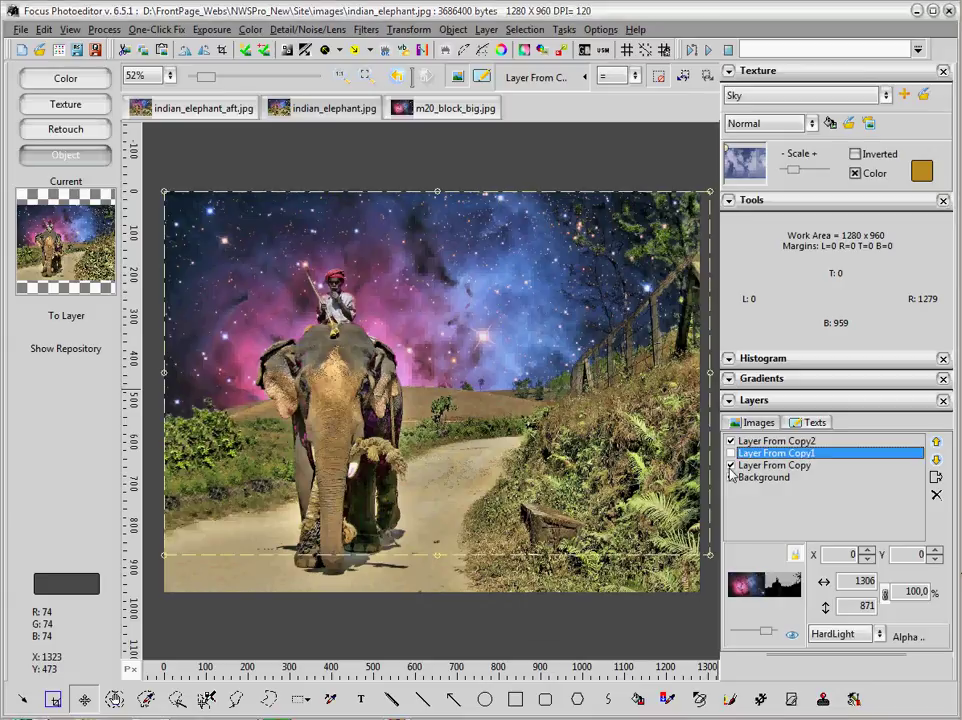
left_click(731, 465)
left_click(731, 441)
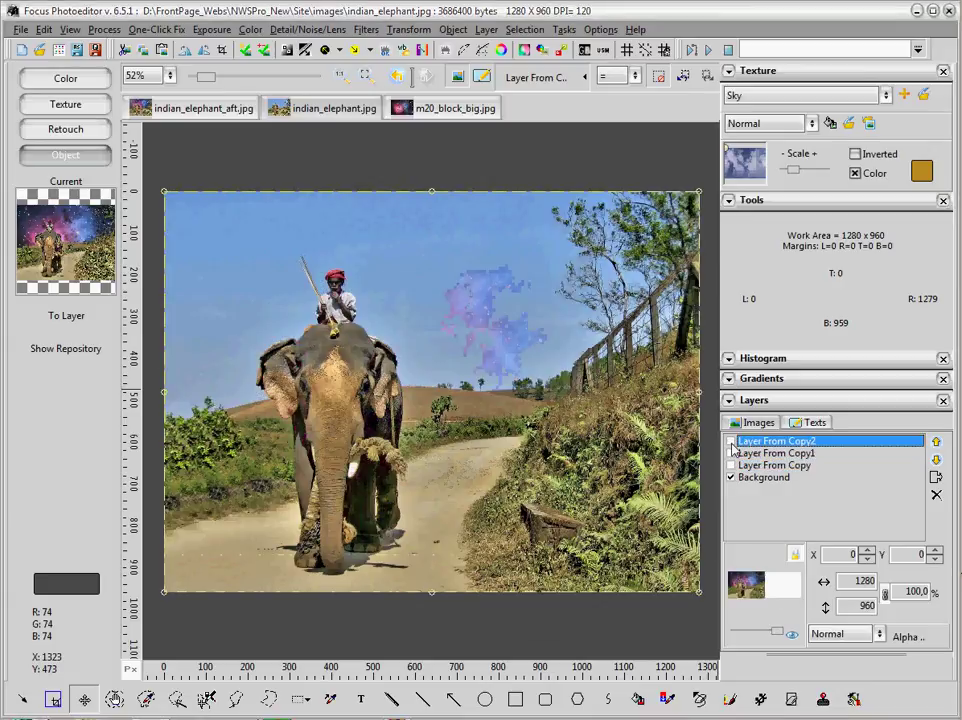
left_click(731, 441)
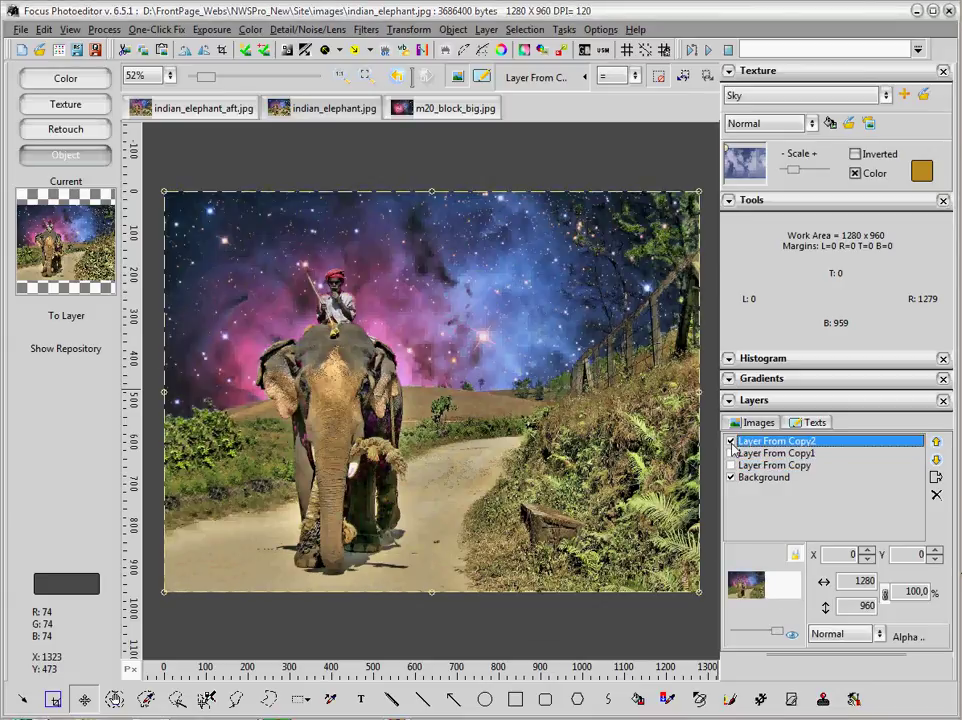